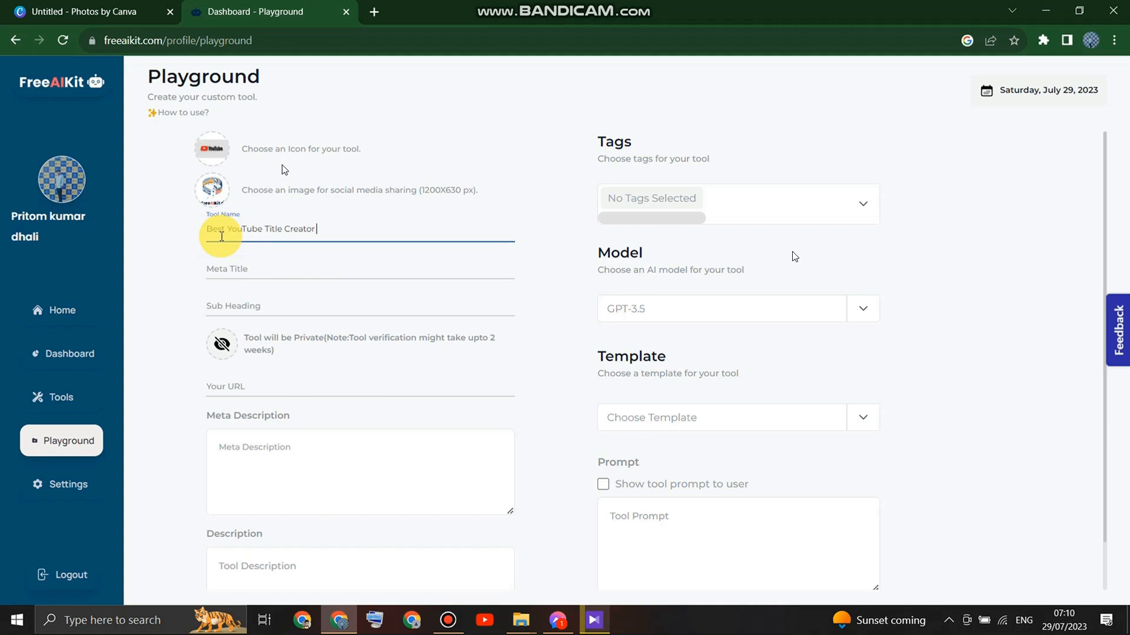
Complete the tool name as "Best YouTube Title Creator AI" and copy it into the Meta Title field
type("AI")
triple_click(231, 228)
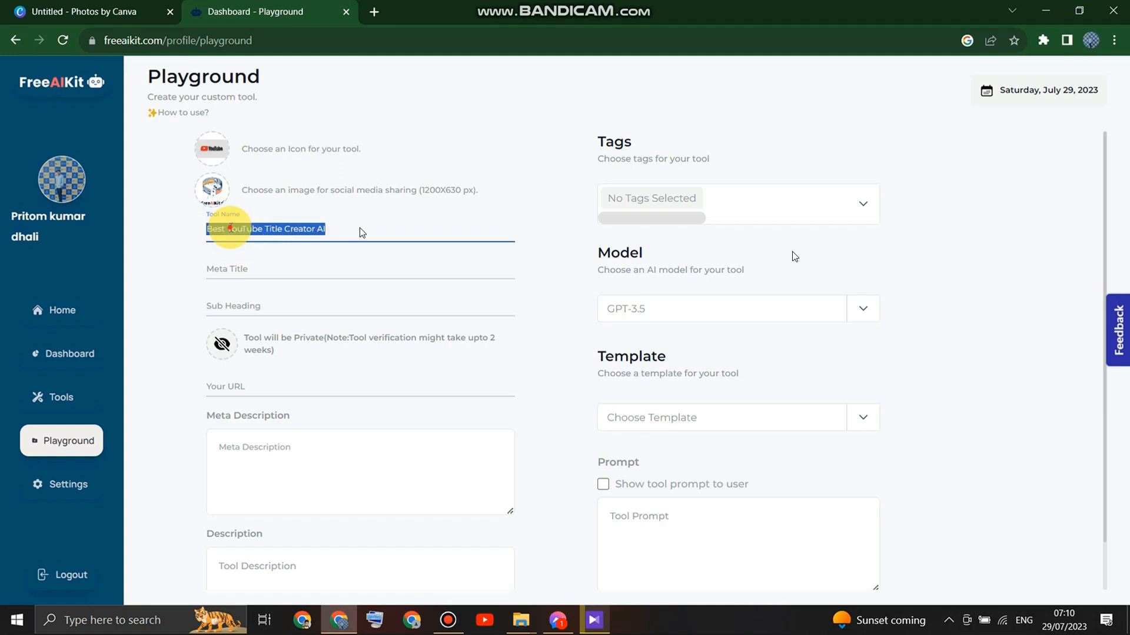
right_click(234, 228)
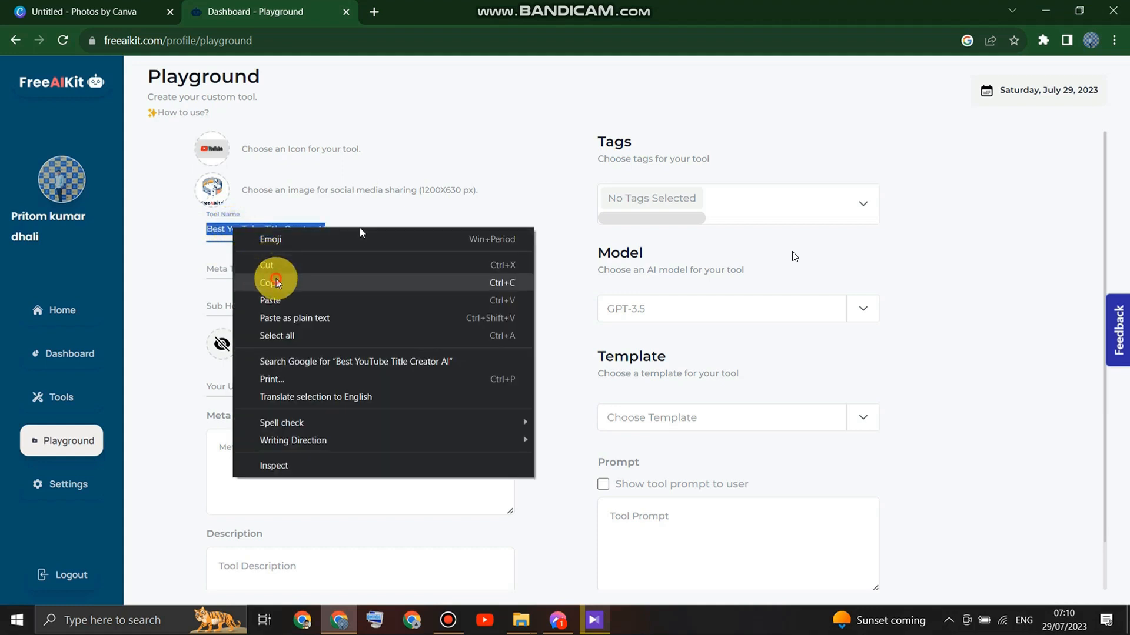
left_click(271, 277)
left_click(265, 274)
right_click(264, 274)
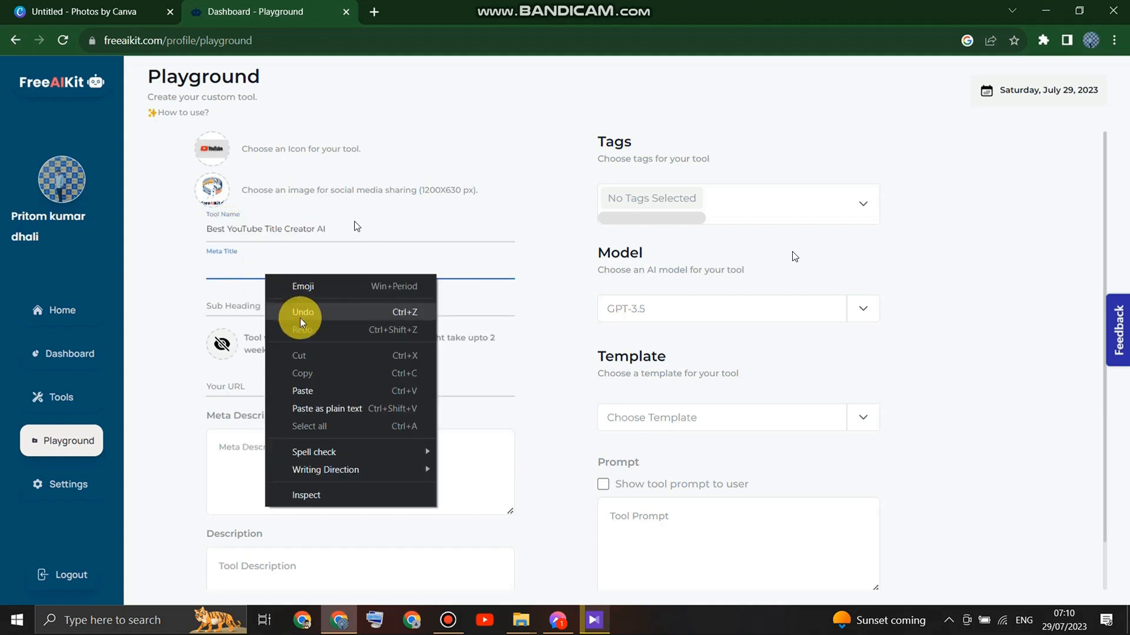
left_click(303, 382)
Shorten the meta title to "YouTube Title Creator AI" by removing the word "Best"
left_click(229, 266)
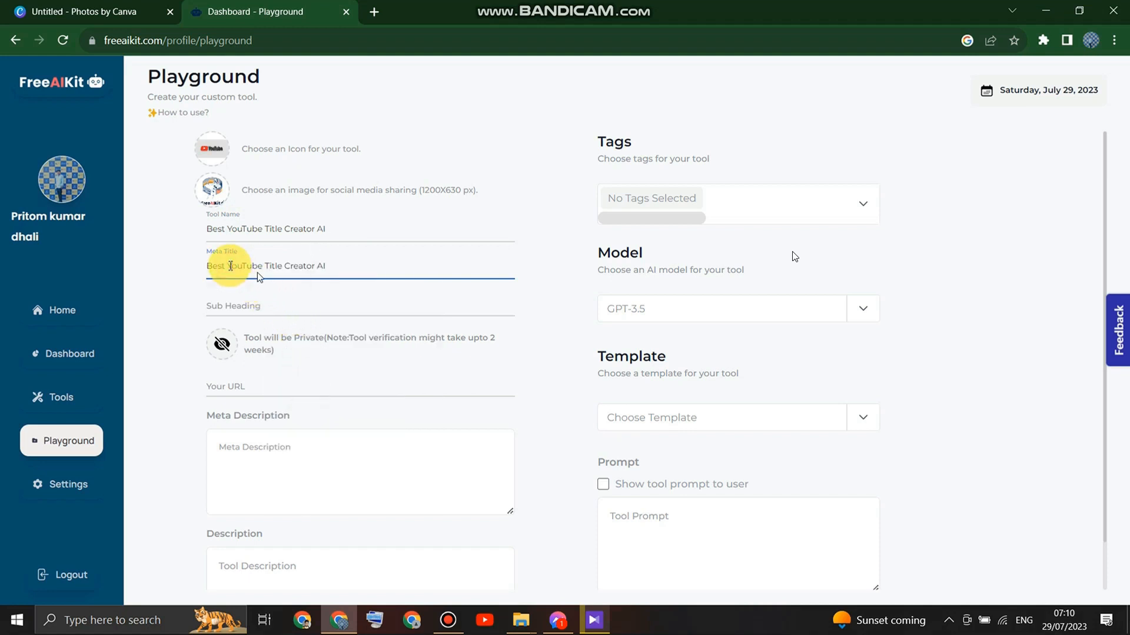
key("BackSpace")
key("BackSpace")
key("BackSpace")
key("BackSpace")
key("BackSpace")
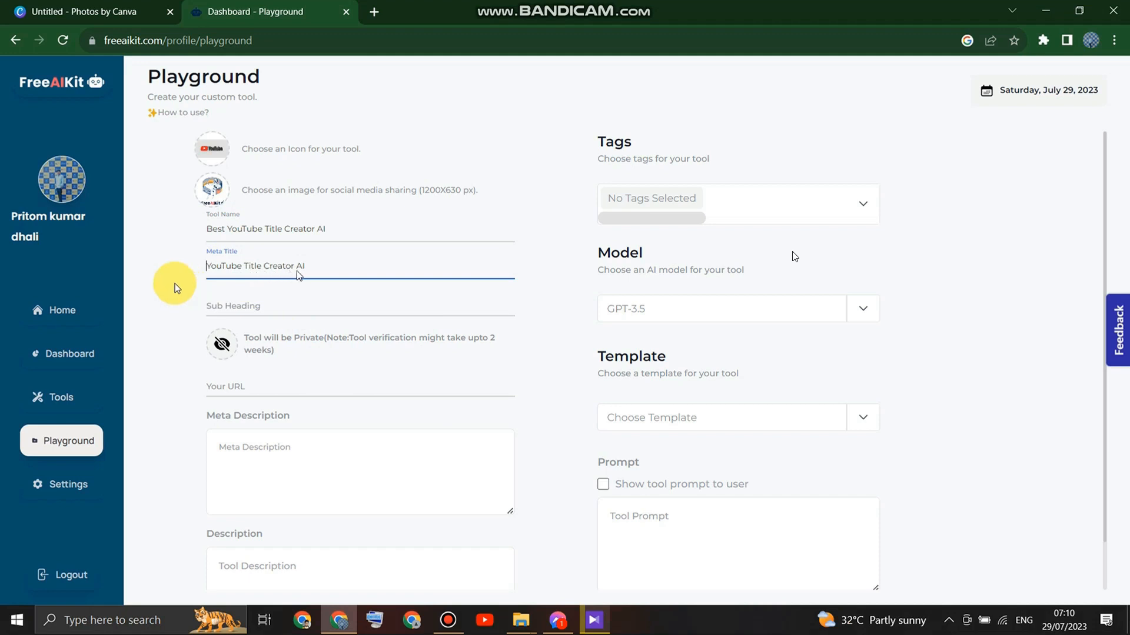
Copy the meta title "YouTube Title Creator AI" into the Sub Heading field
double_click(216, 265)
triple_click(216, 265)
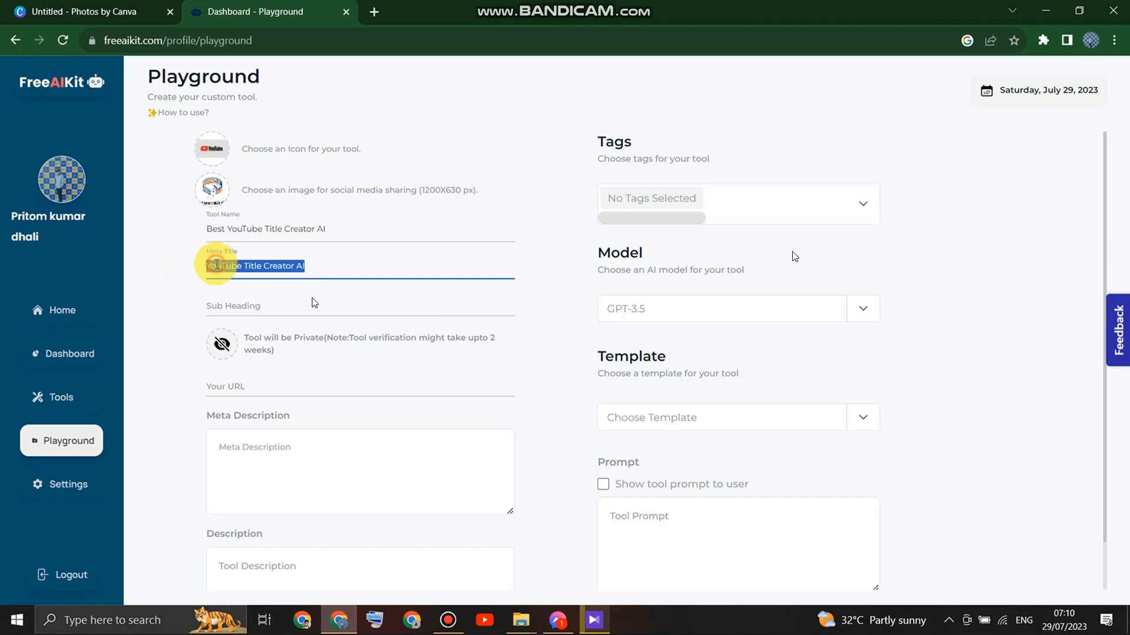
right_click(216, 265)
left_click(253, 321)
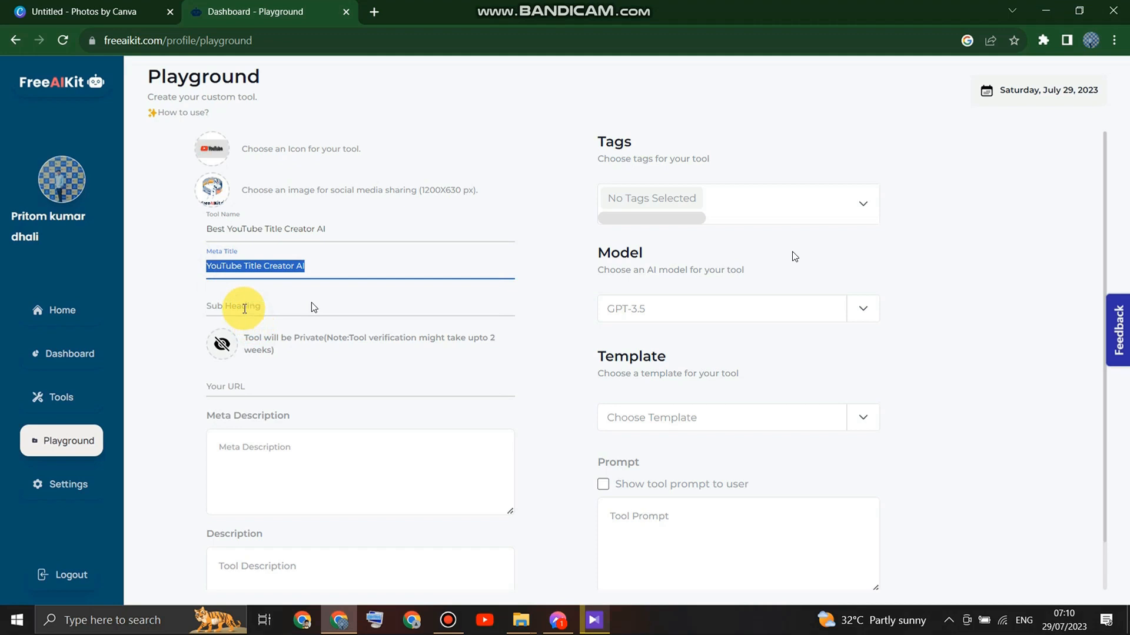
left_click(247, 307)
right_click(245, 305)
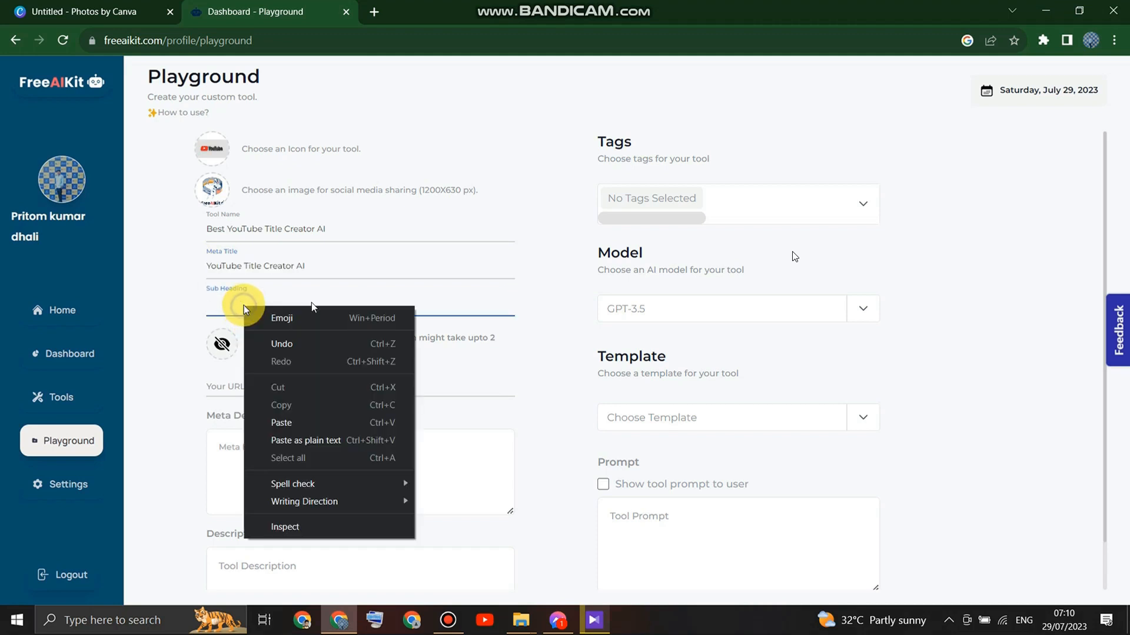
left_click(288, 421)
Add the tags Marketing, SEO and Data to the tool
scroll(282, 382, "down", 1)
left_click(271, 390)
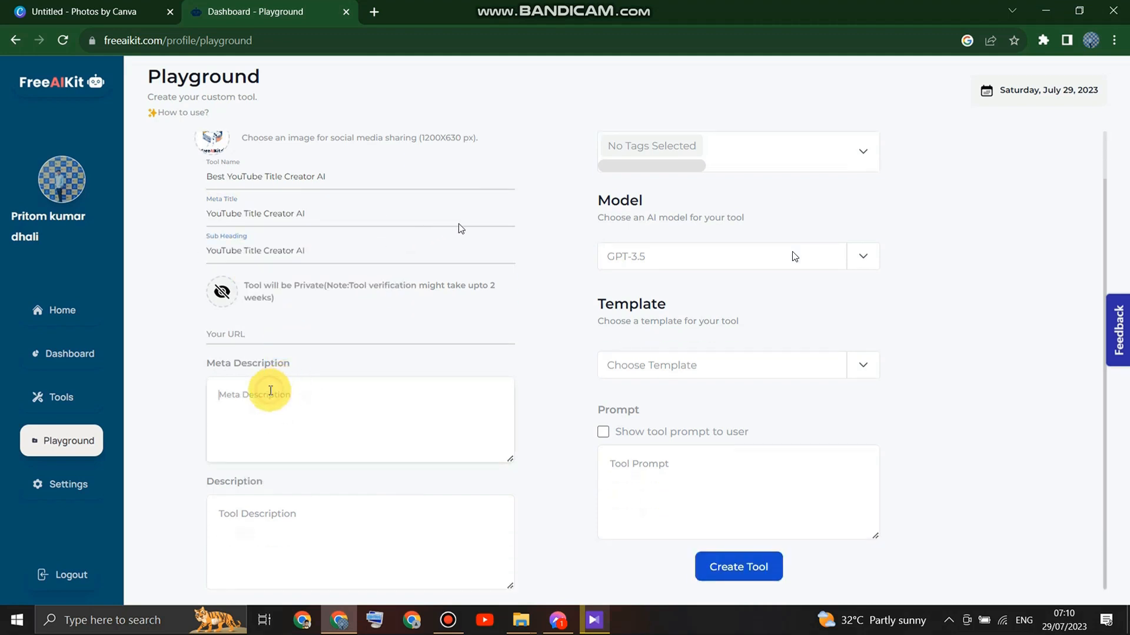
scroll(273, 384, "up", 1)
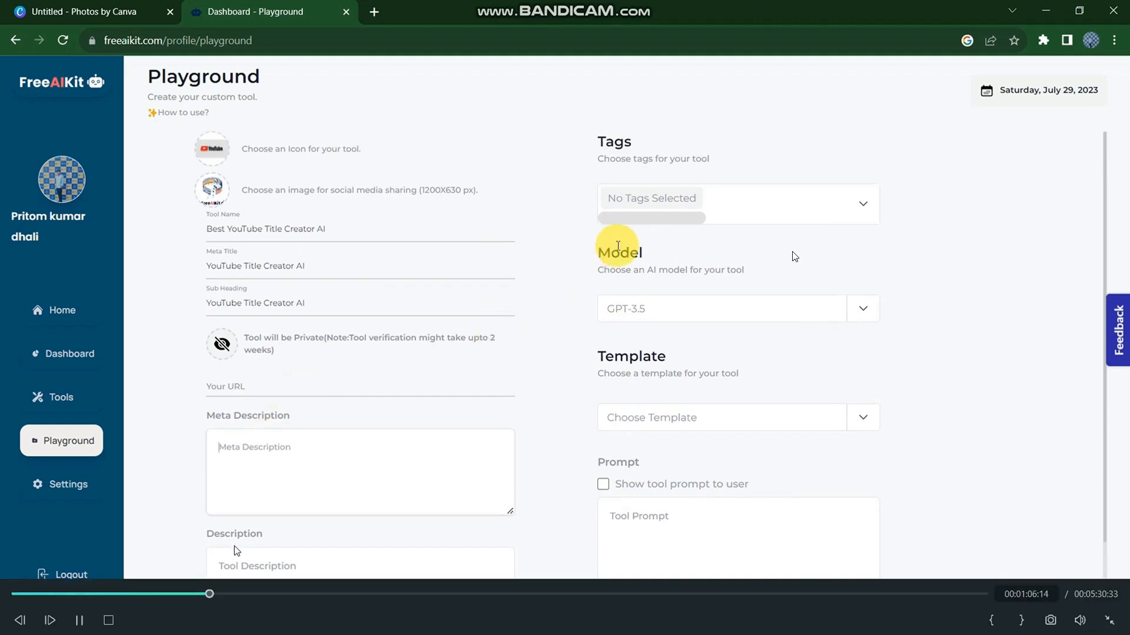
left_click(857, 207)
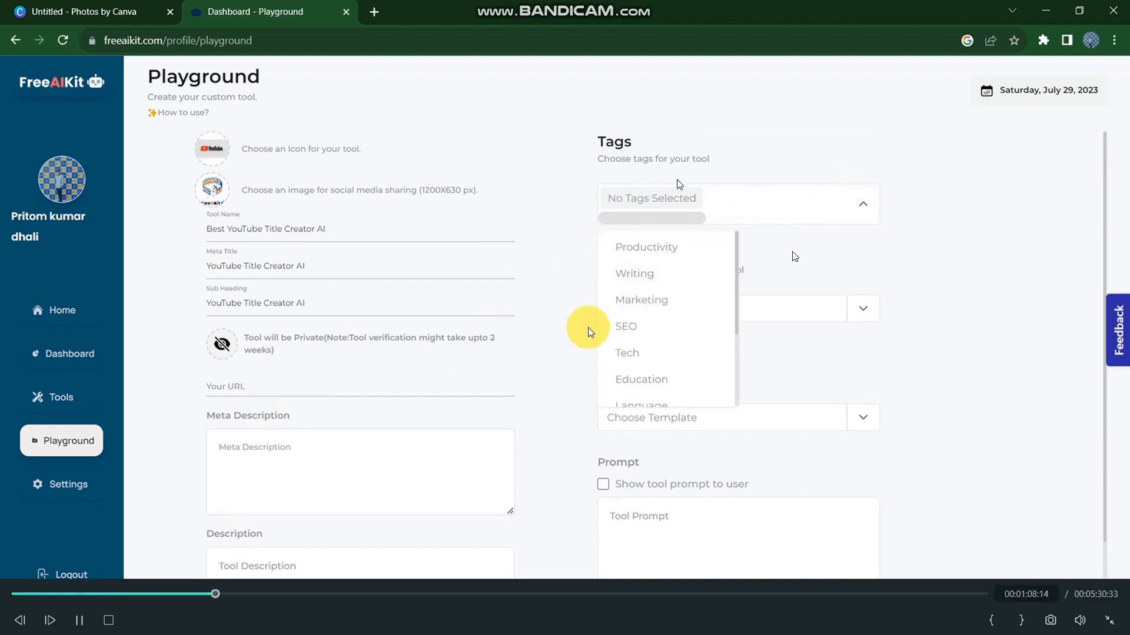
left_click(648, 303)
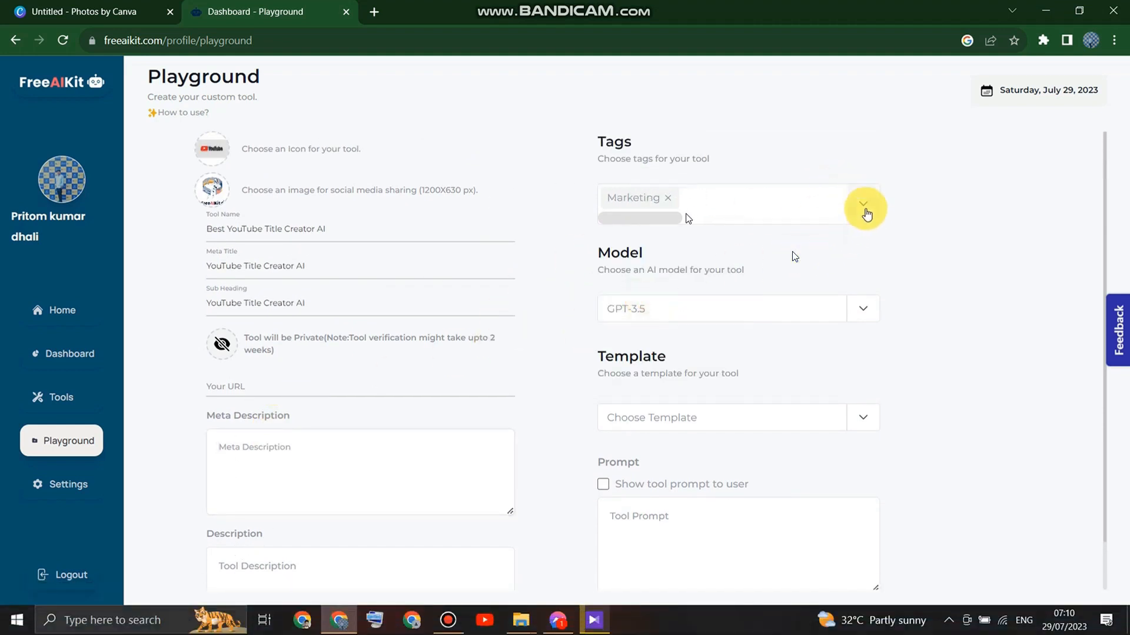
left_click(862, 204)
left_click(678, 336)
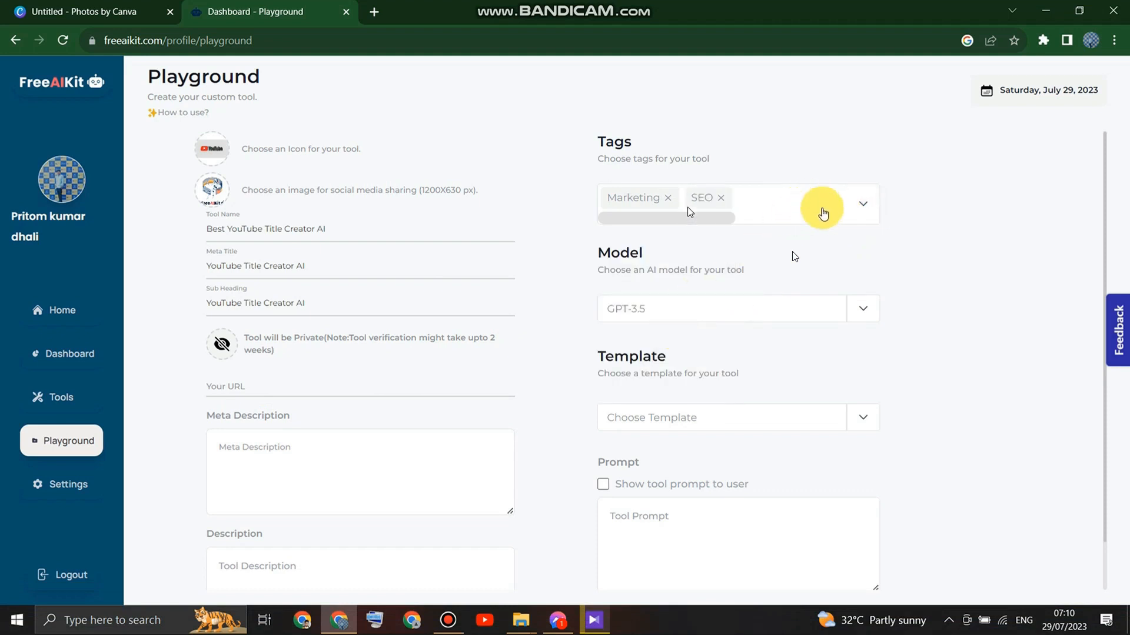
left_click(859, 207)
scroll(706, 391, "down", 3)
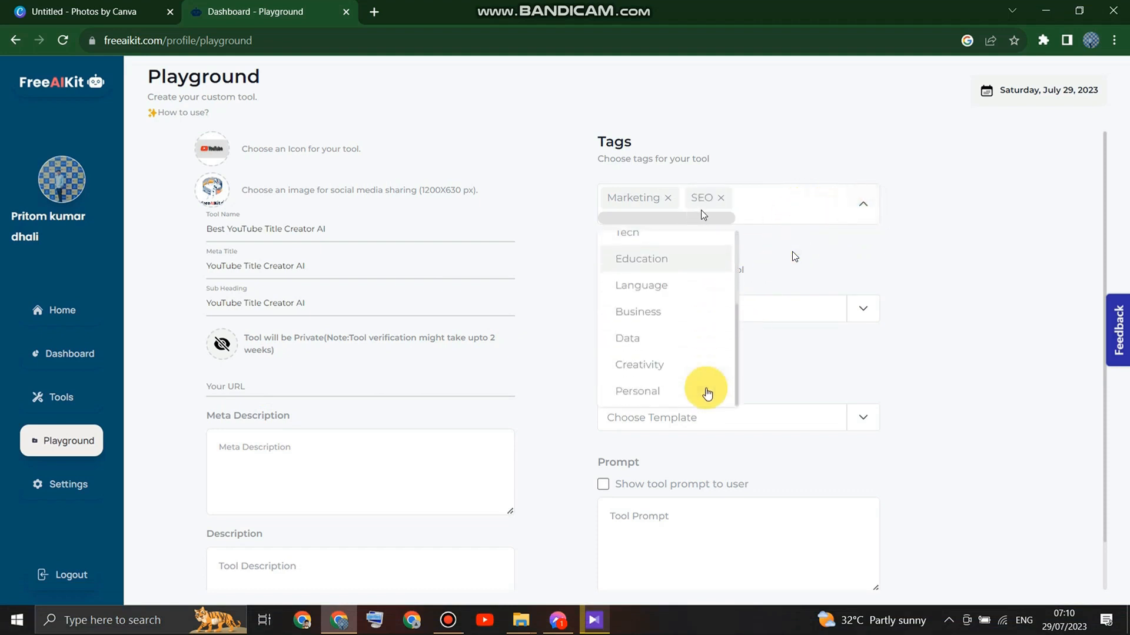
left_click(644, 335)
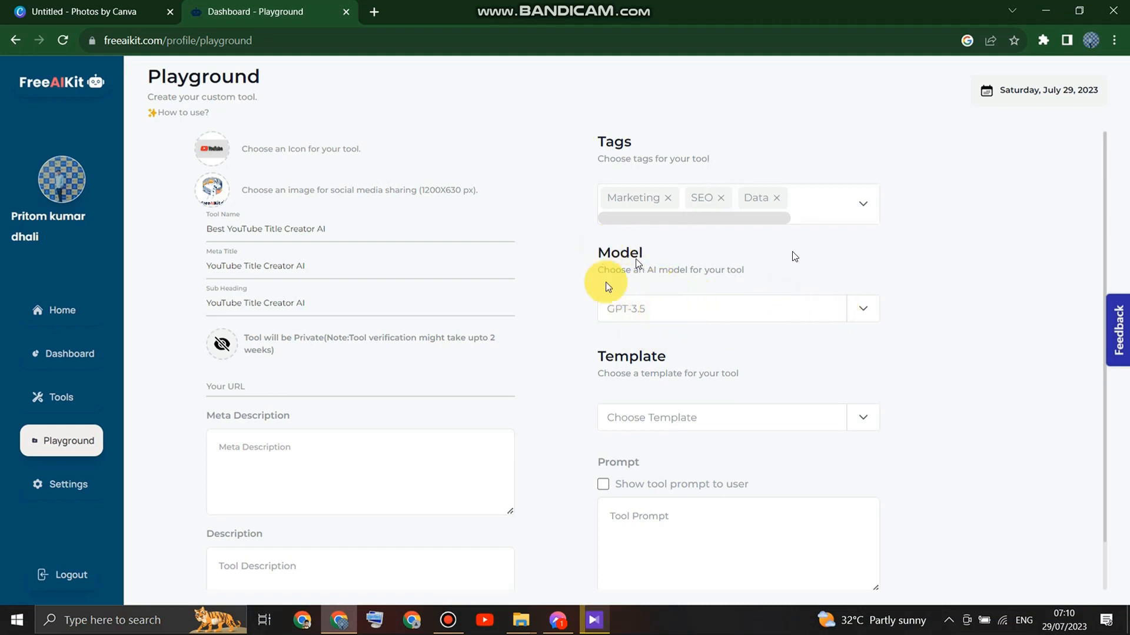
Select GPT-3.5 as the AI model and "One input 1" as the tool's template
left_click(765, 310)
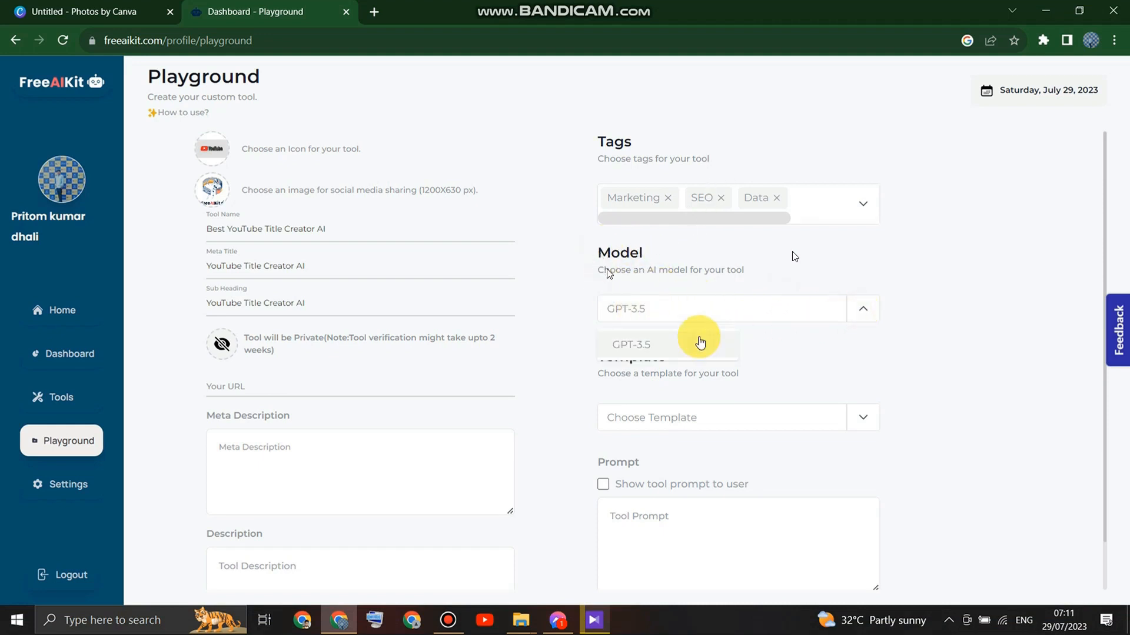
left_click(681, 341)
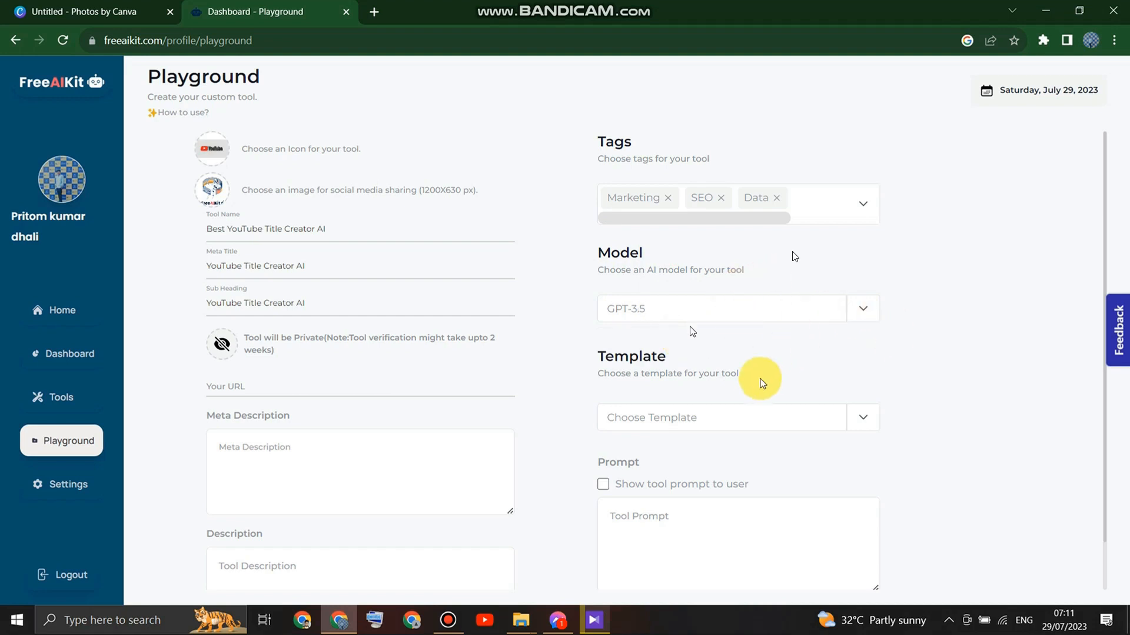
left_click(735, 418)
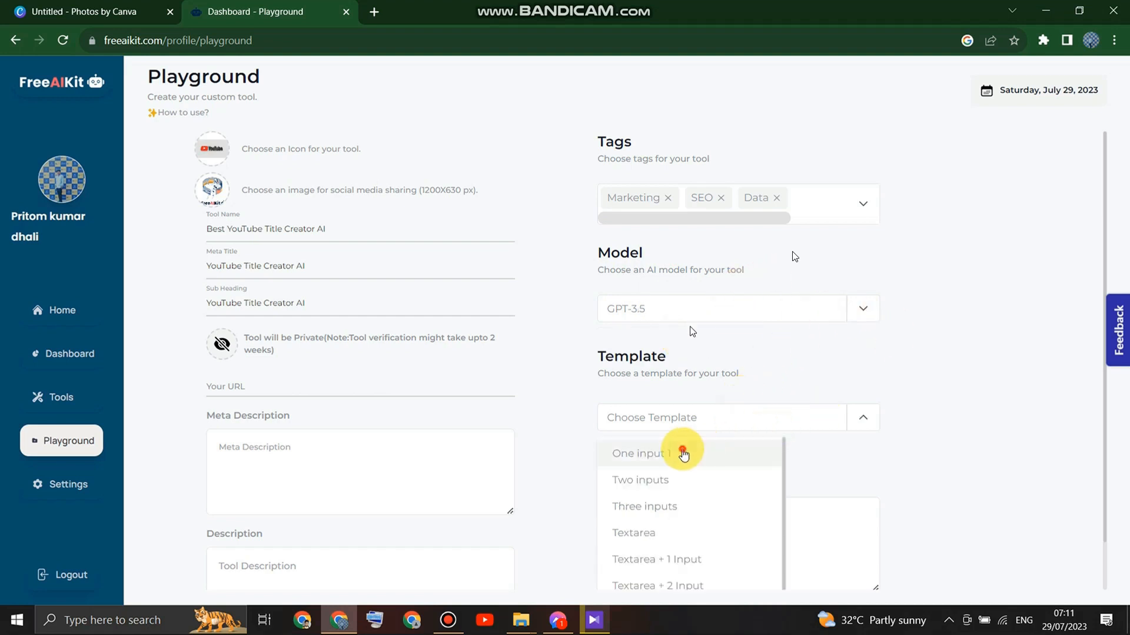
left_click(682, 453)
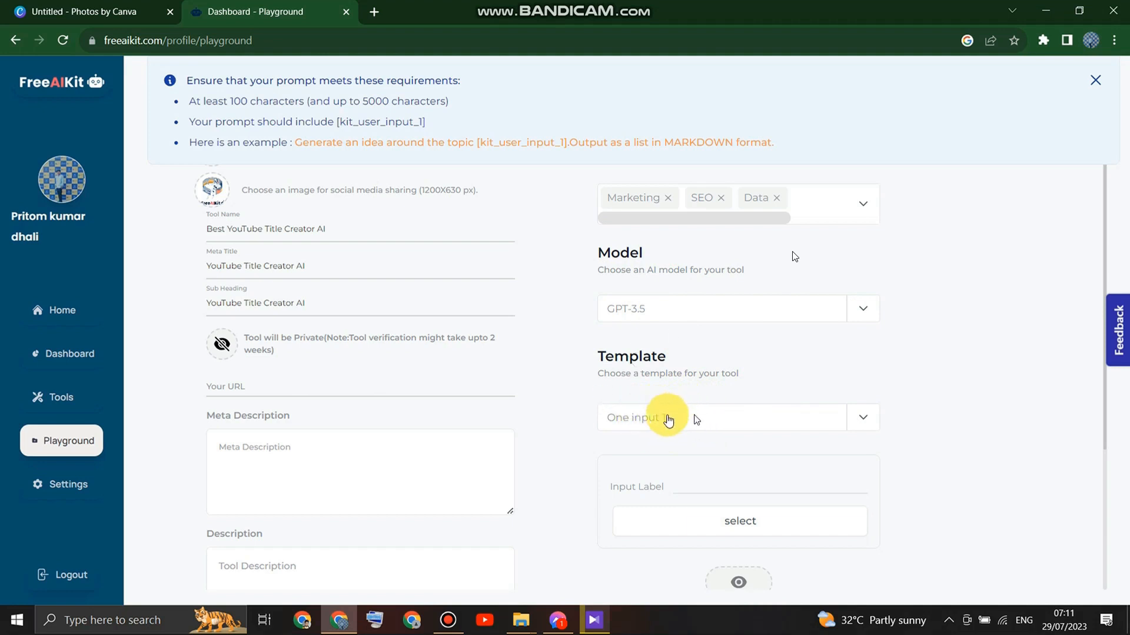
scroll(240, 524, "down", 3)
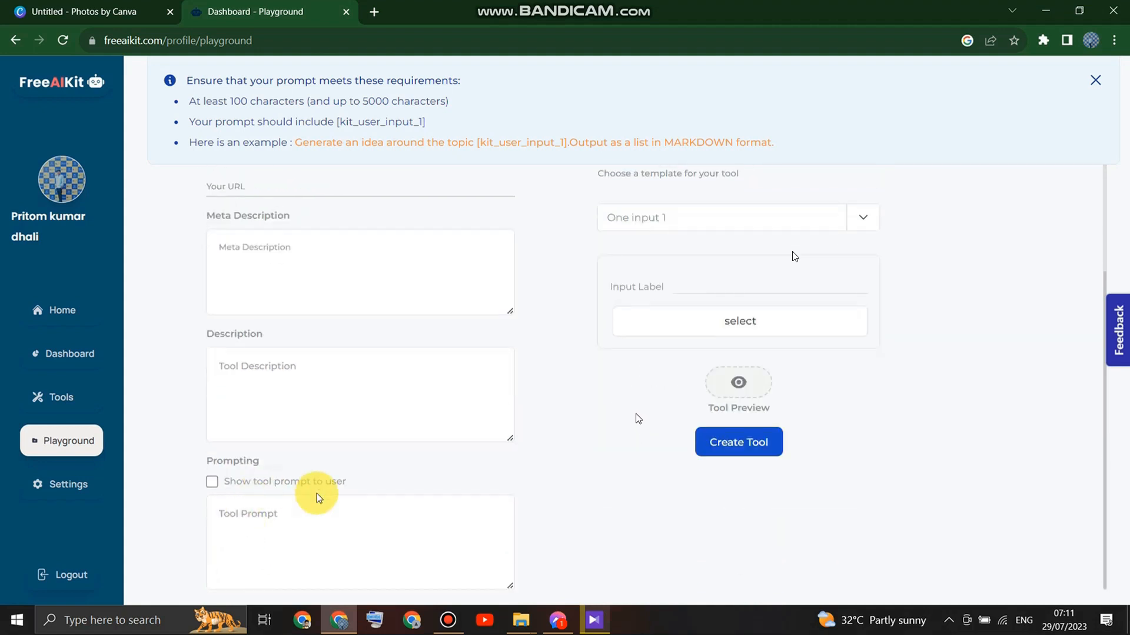
scroll(272, 512, "up", 3)
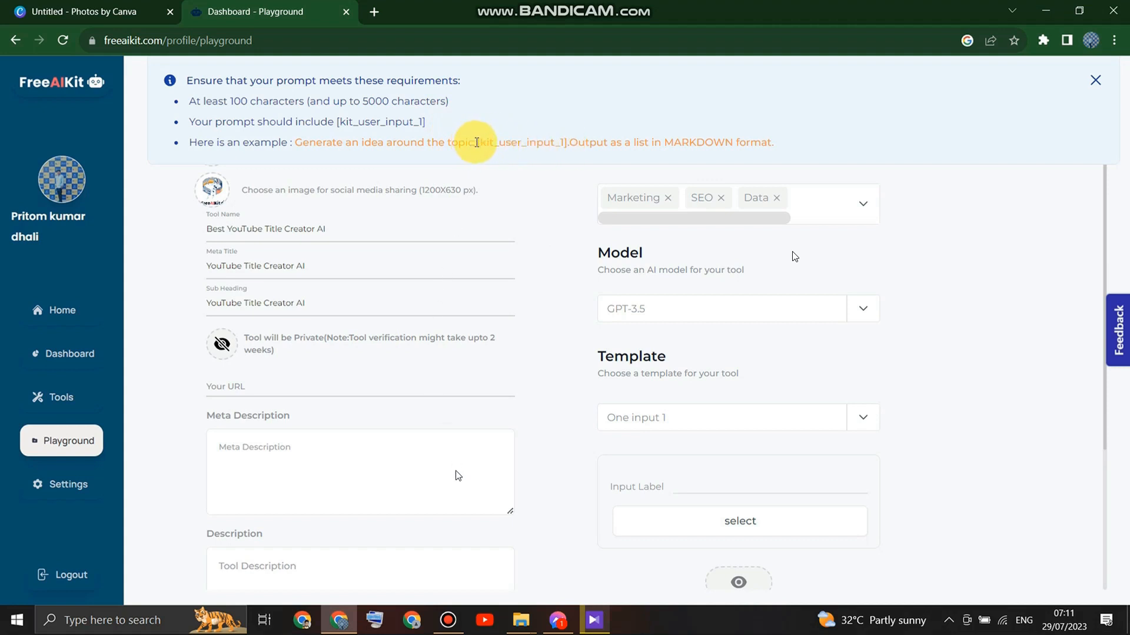
Paste the placeholder [kit_user_input_1] on the line below "Generate Best YouTube Title About:" in the tool prompt
mouse_move(443, 527)
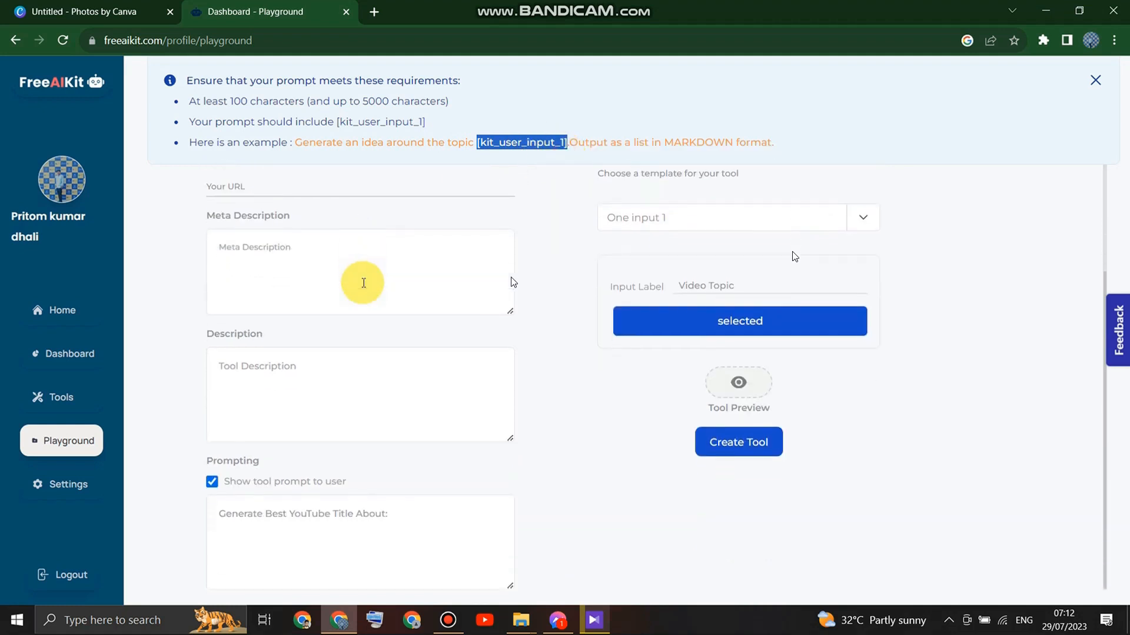
left_click(238, 523)
right_click(242, 535)
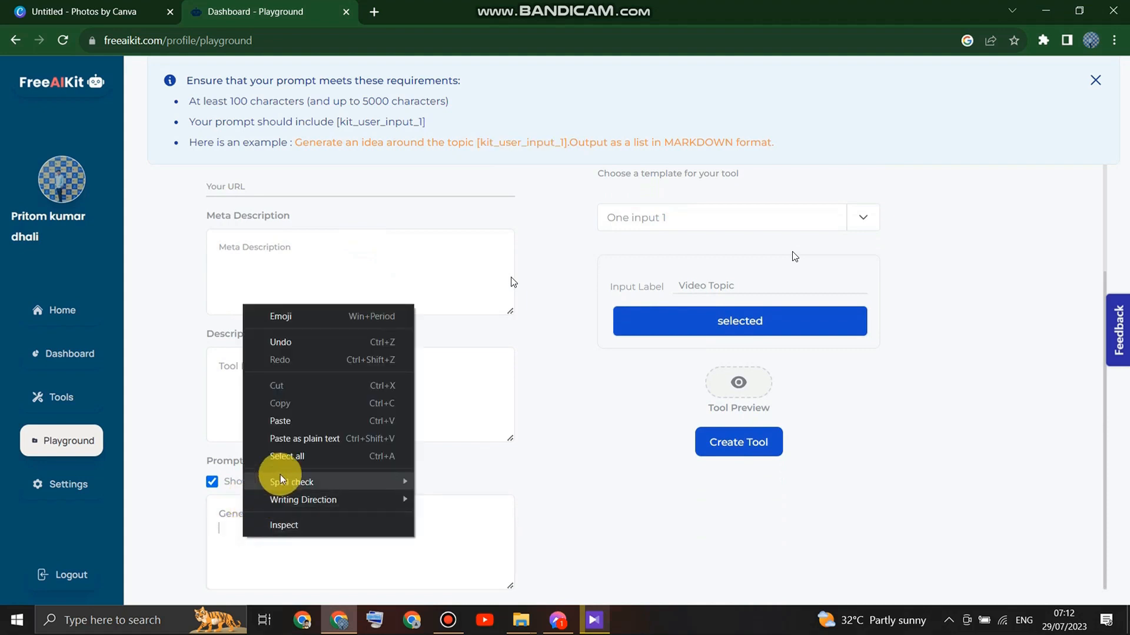
left_click(281, 421)
Copy the sub heading text "YouTube Title Creator AI"
scroll(393, 469, "up", 2)
scroll(394, 469, "up", 2)
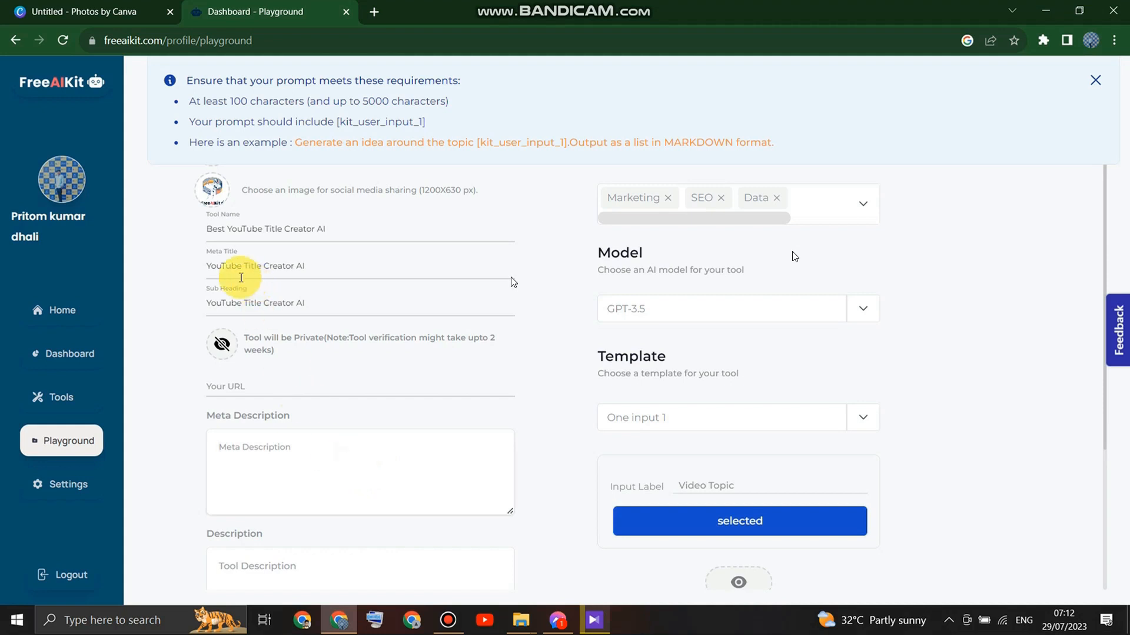
triple_click(209, 300)
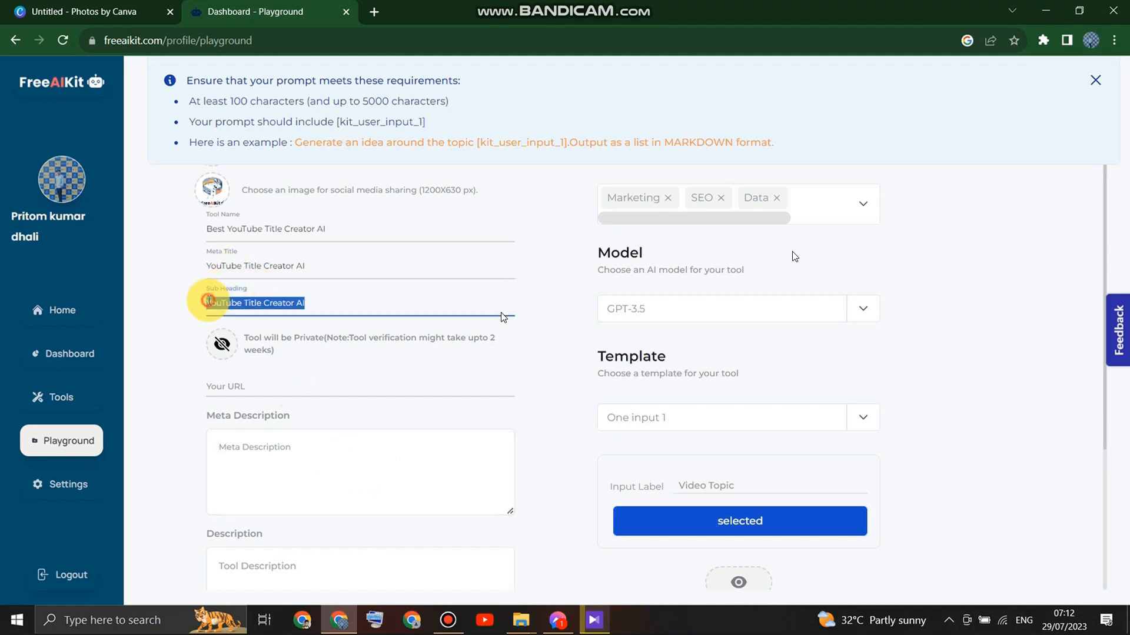
right_click(209, 301)
left_click(247, 357)
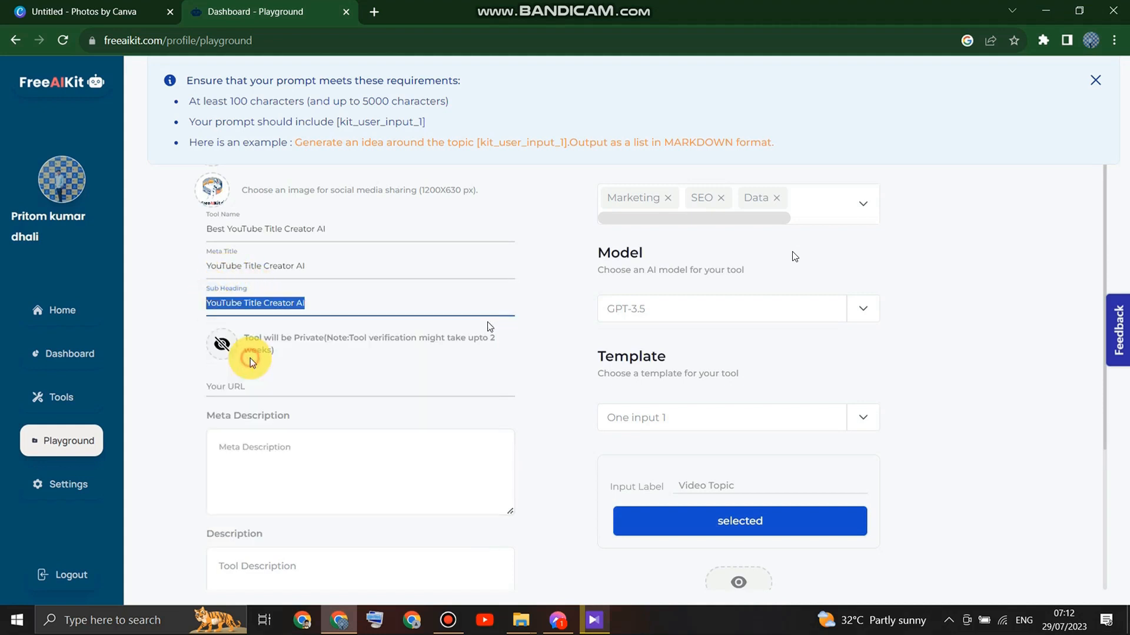
scroll(246, 343, "down", 1)
scroll(247, 343, "down", 3)
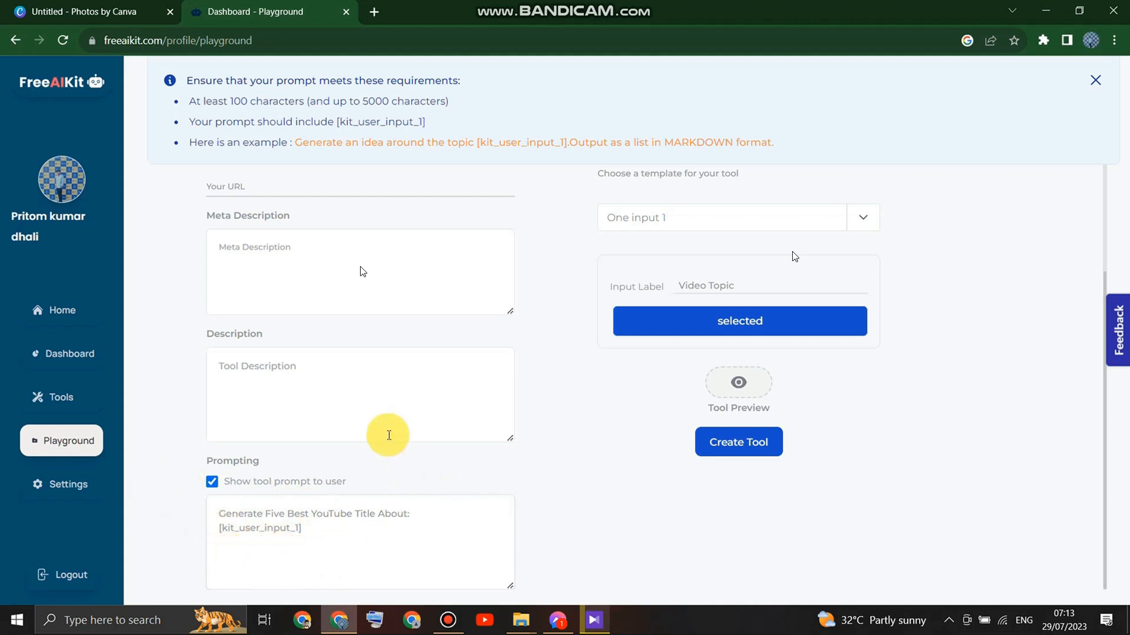
Copy the sub heading "YouTube Title Creator AI" into the Meta Description field
scroll(387, 436, "up", 2)
scroll(389, 435, "up", 2)
scroll(341, 412, "down", 5)
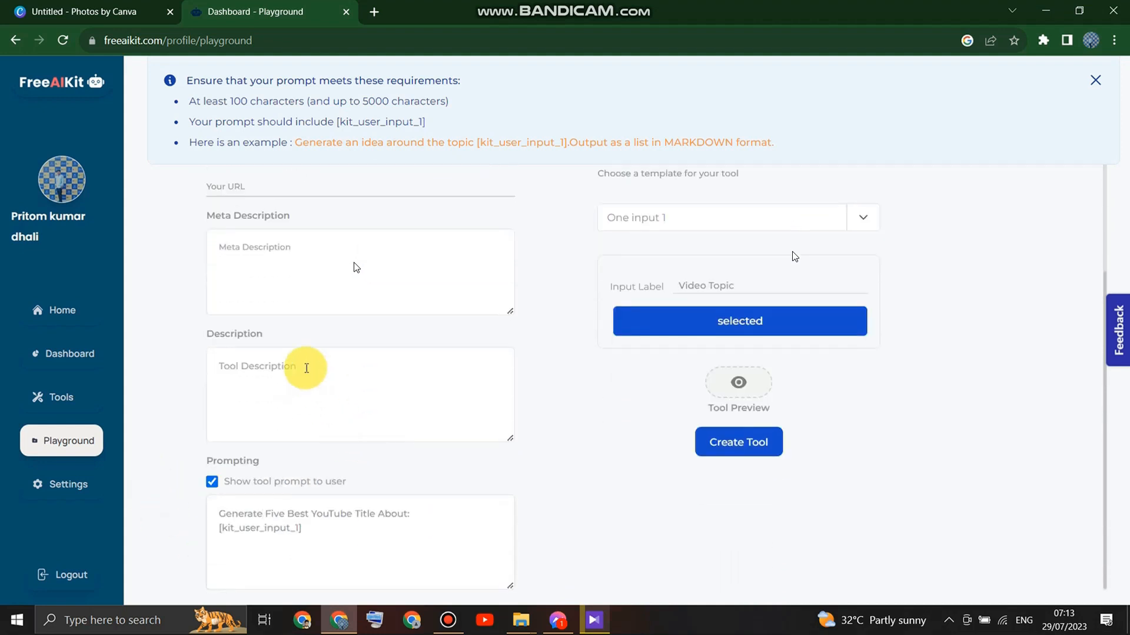
scroll(306, 369, "up", 3)
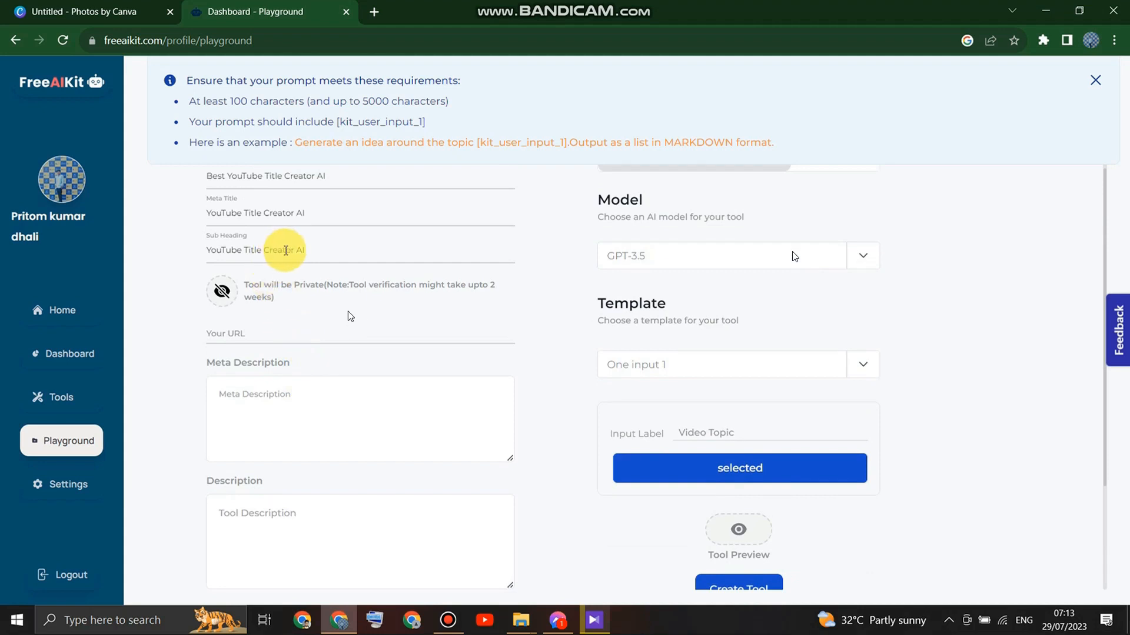
triple_click(300, 250)
right_click(300, 251)
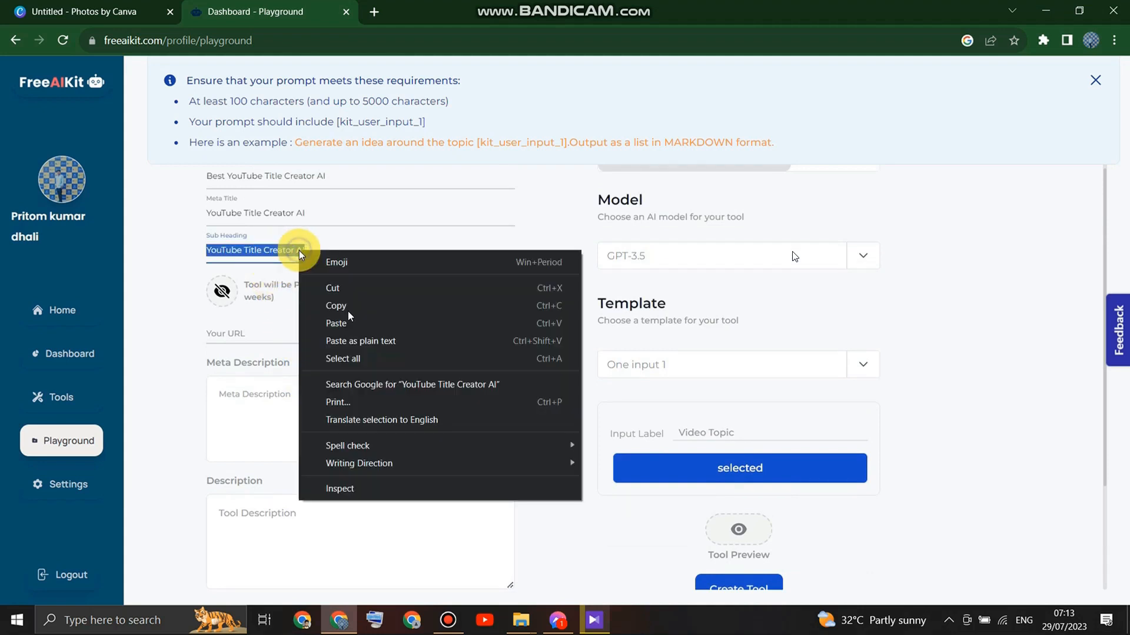
left_click(348, 312)
left_click(258, 393)
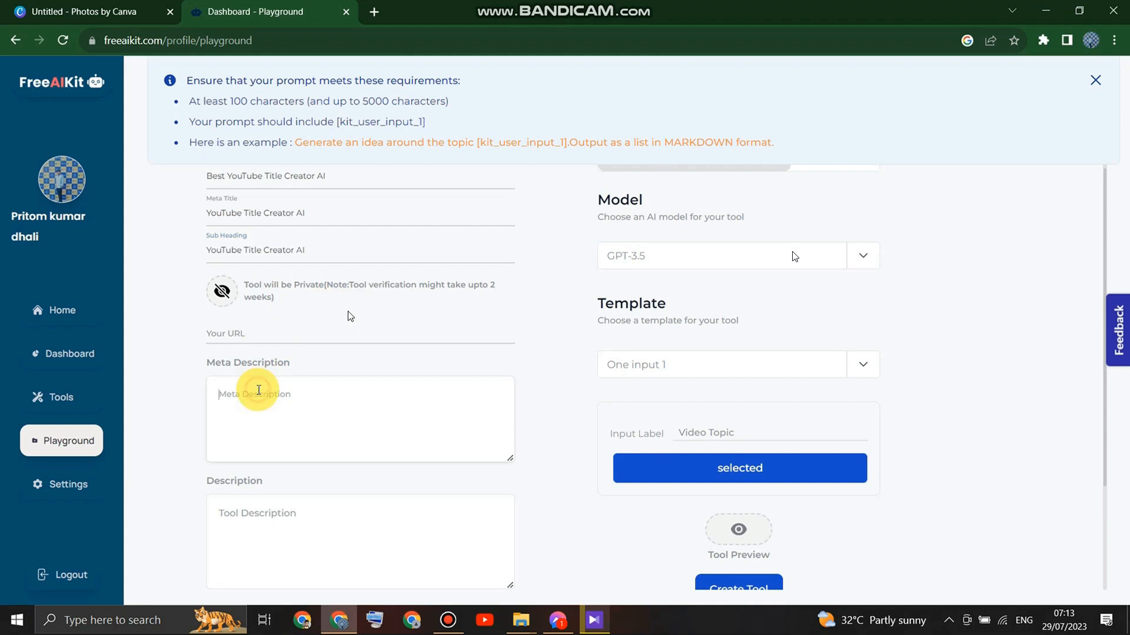
right_click(259, 394)
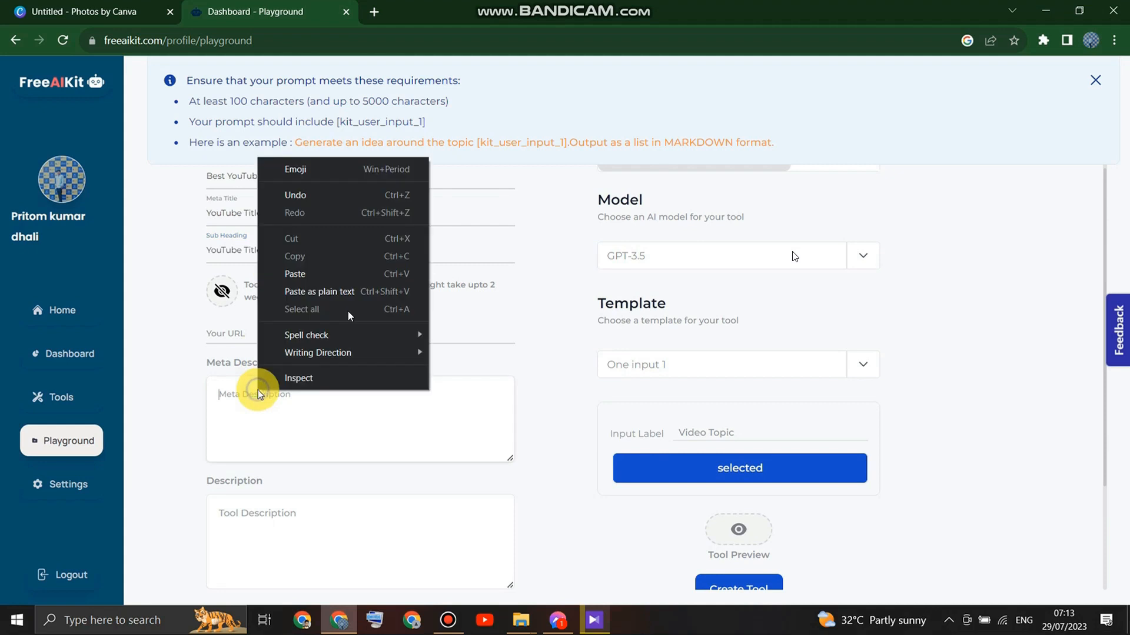
left_click(328, 272)
Paste the copied text "YouTube Title Creator AI" into the tool's Description field
scroll(341, 430, "down", 2)
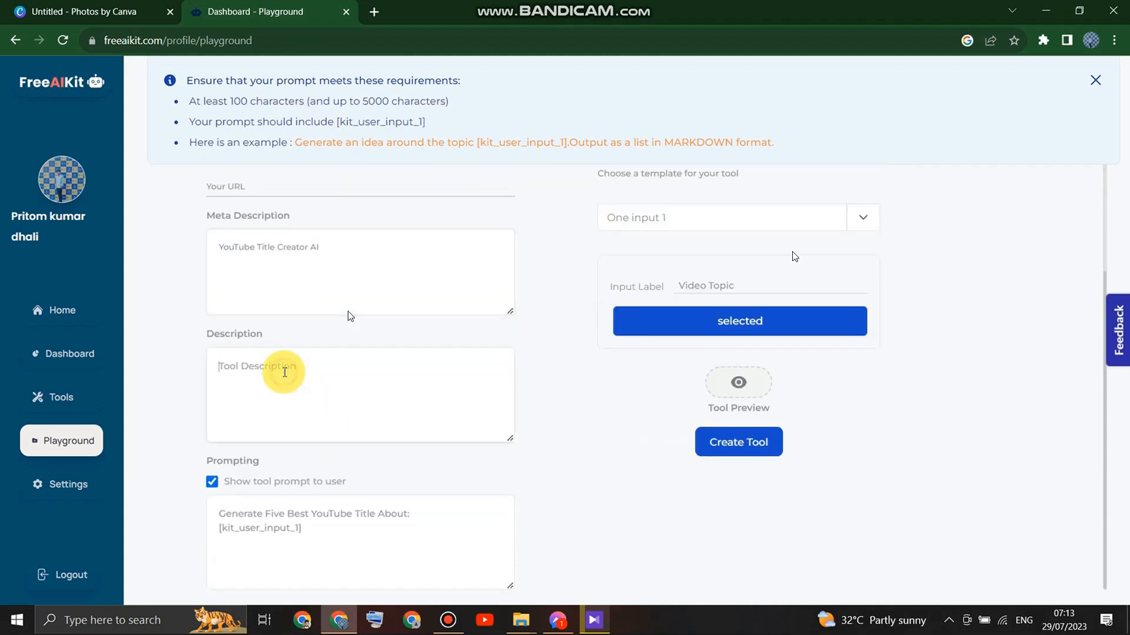
right_click(284, 372)
left_click(328, 488)
Switch the tool's visibility from private to public
scroll(259, 282, "up", 3)
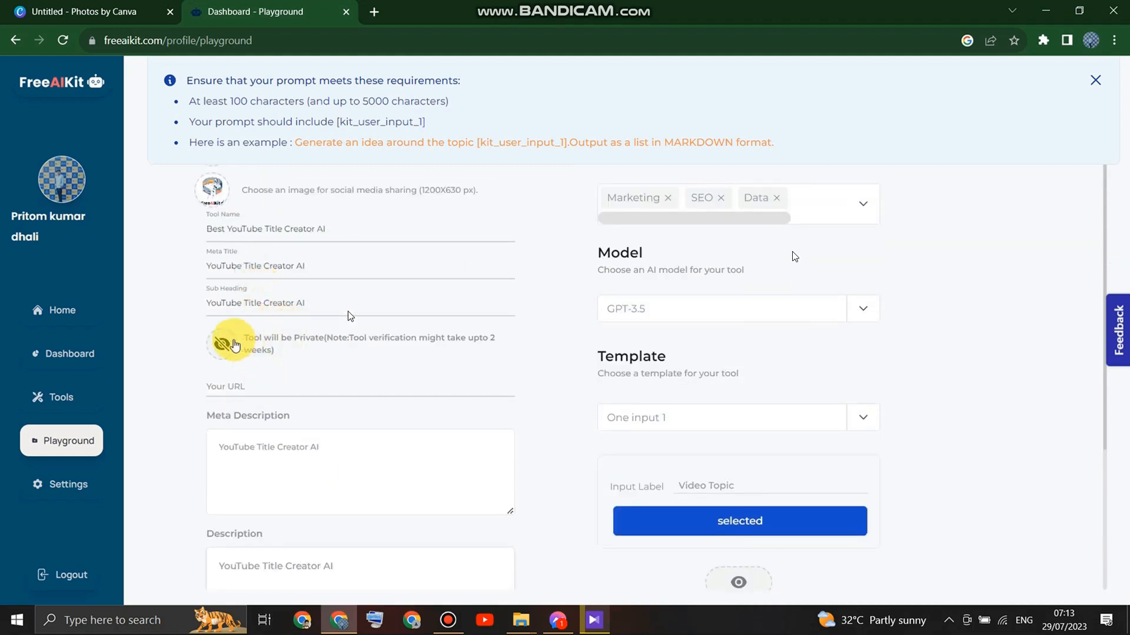
left_click(229, 347)
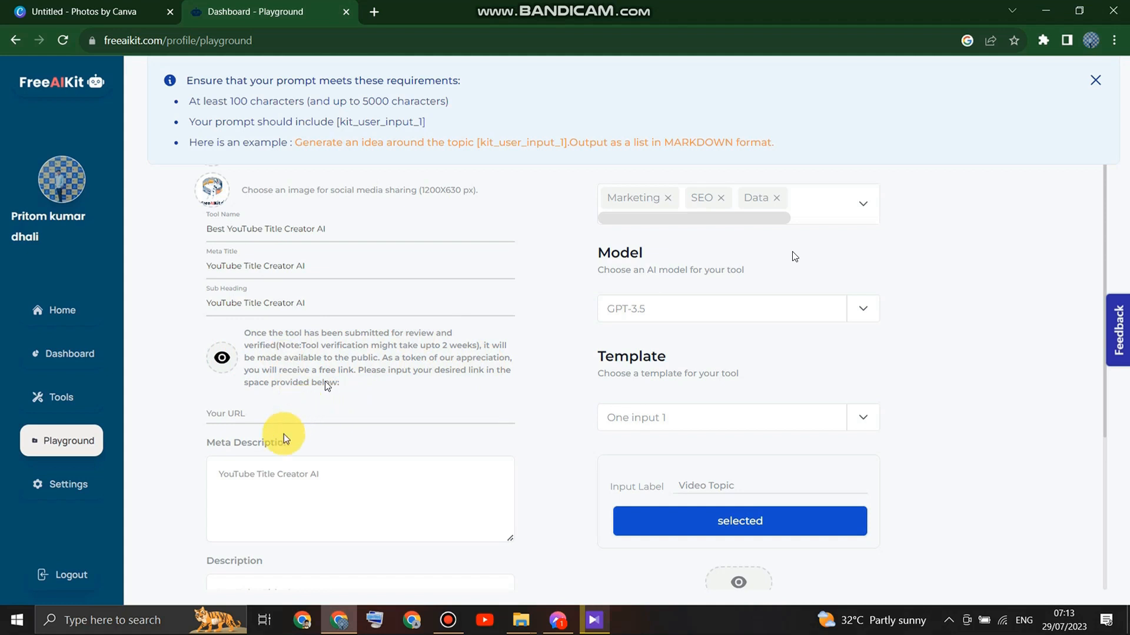
Switch the tool's visibility back to private and submit it with Create Tool
scroll(285, 437, "down", 2)
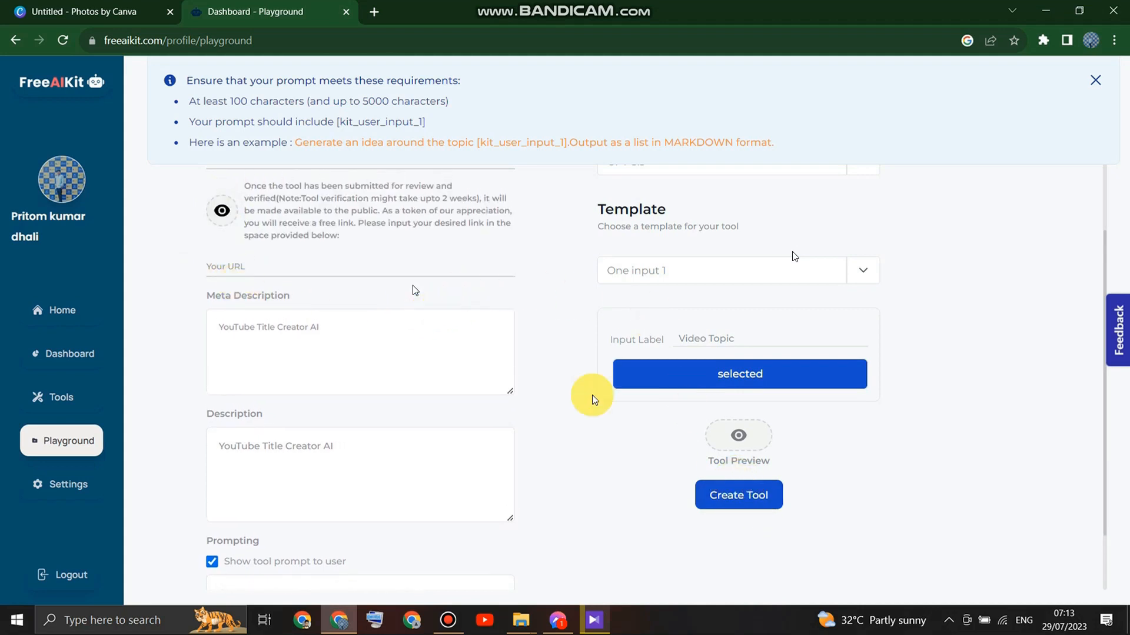
left_click(222, 210)
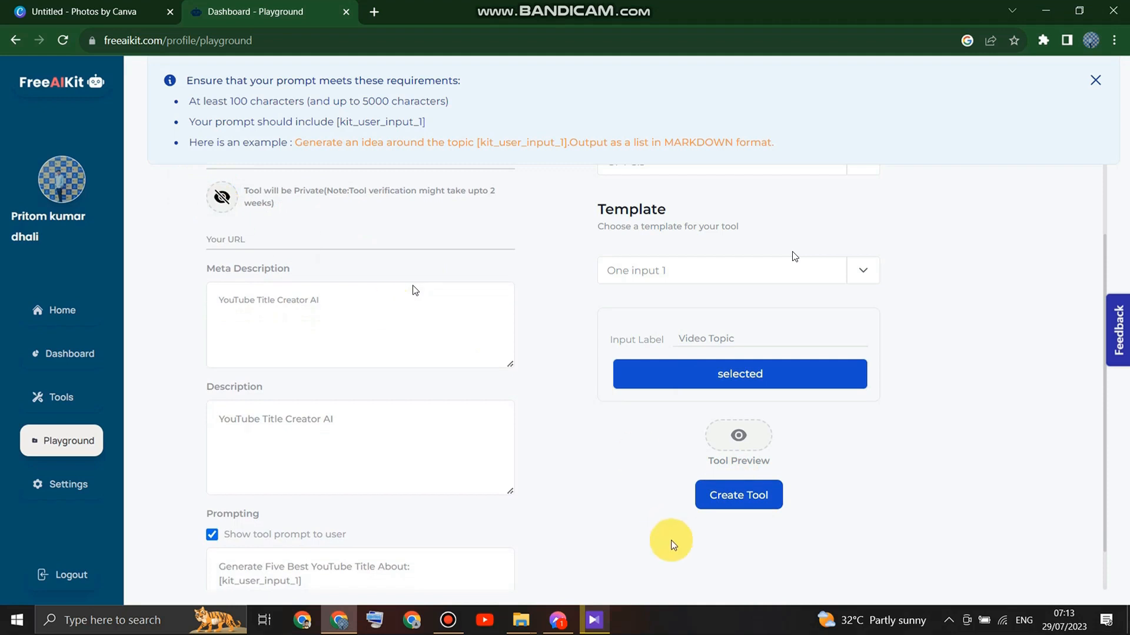
left_click(729, 504)
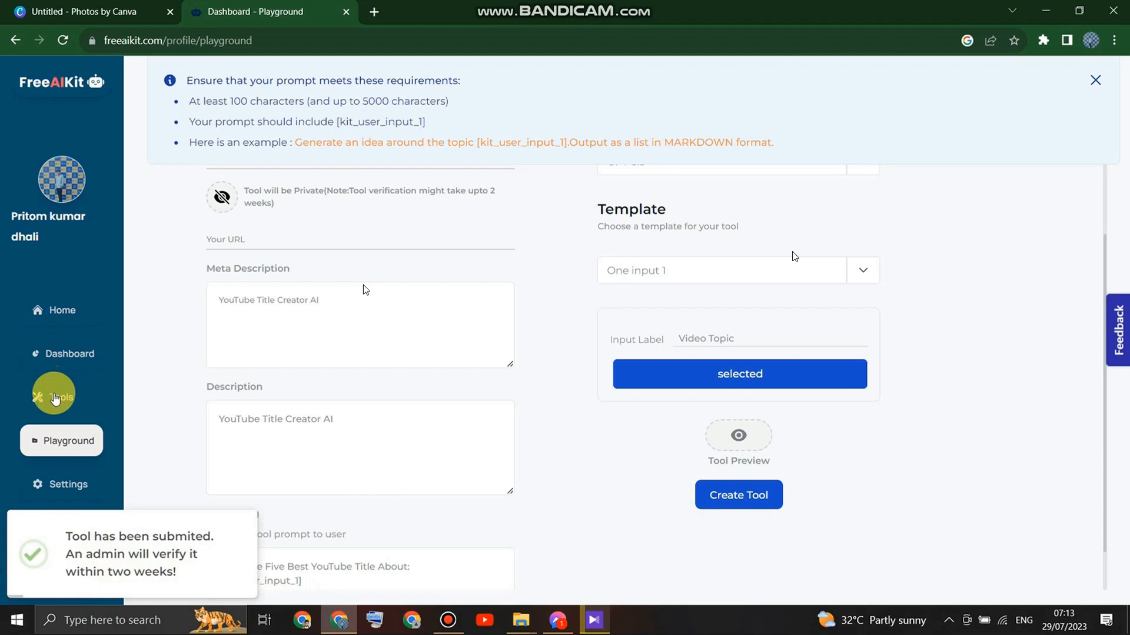
Open the "Best Ai Youtube Title Generator" tool from the list of created tools
left_click(71, 390)
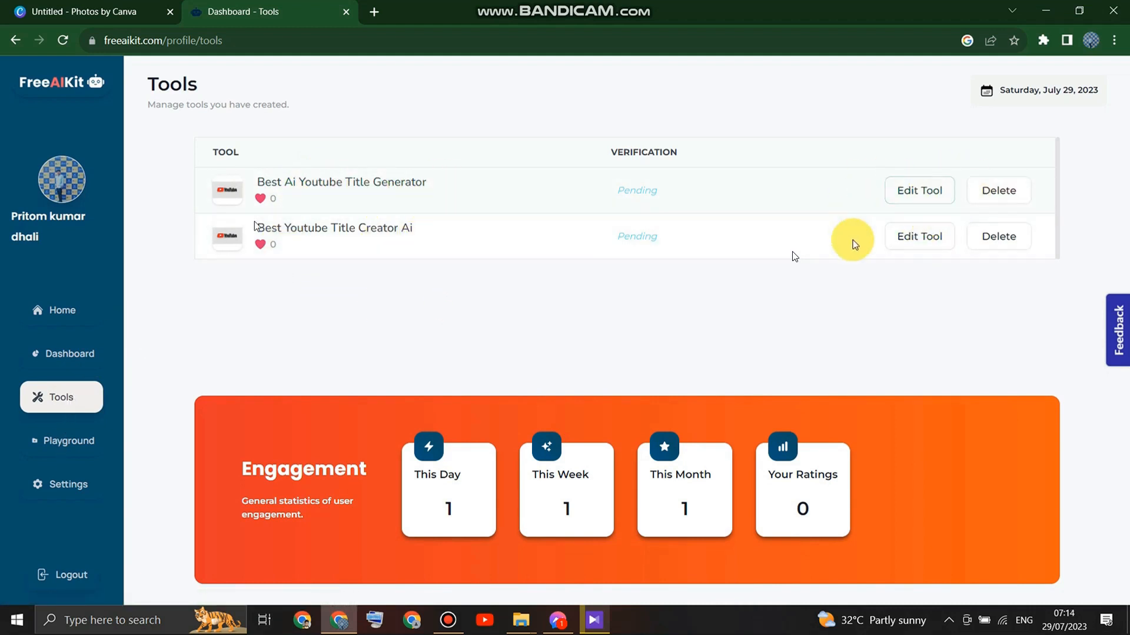
left_click(315, 183)
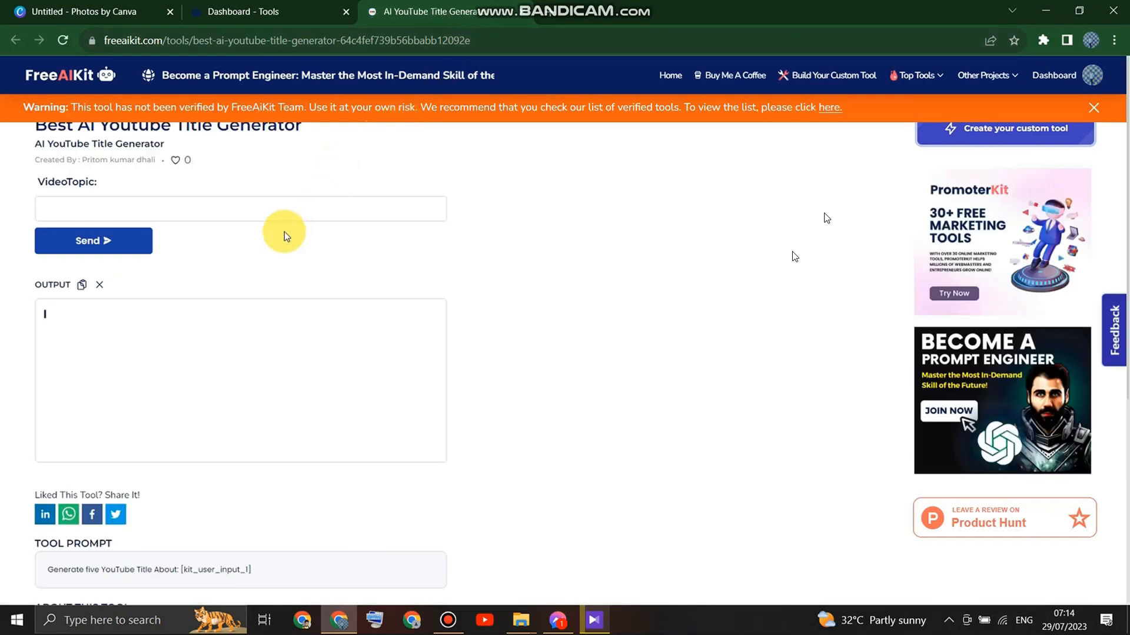
Generate YouTube titles with the video topic "email marketing"
left_click(237, 209)
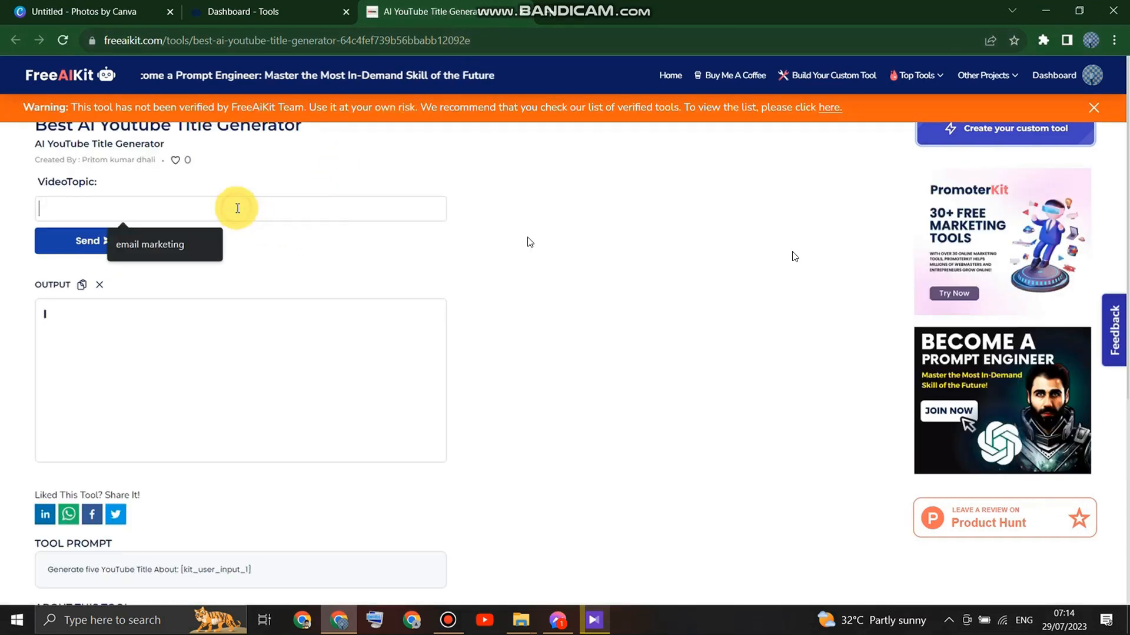
left_click(224, 196)
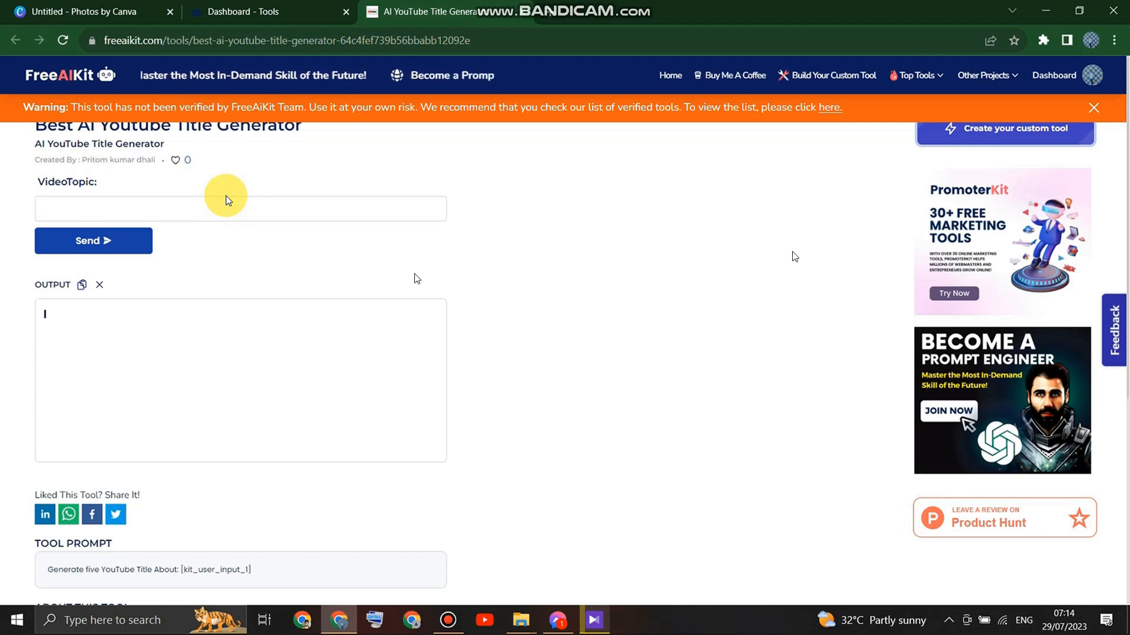
left_click(210, 213)
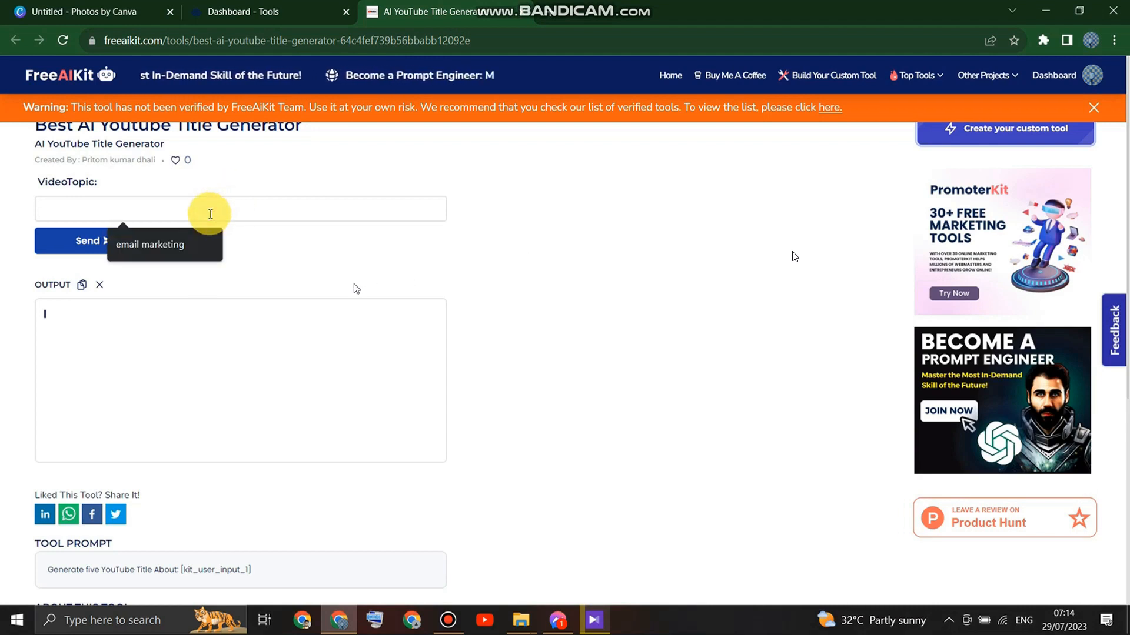
type("ema")
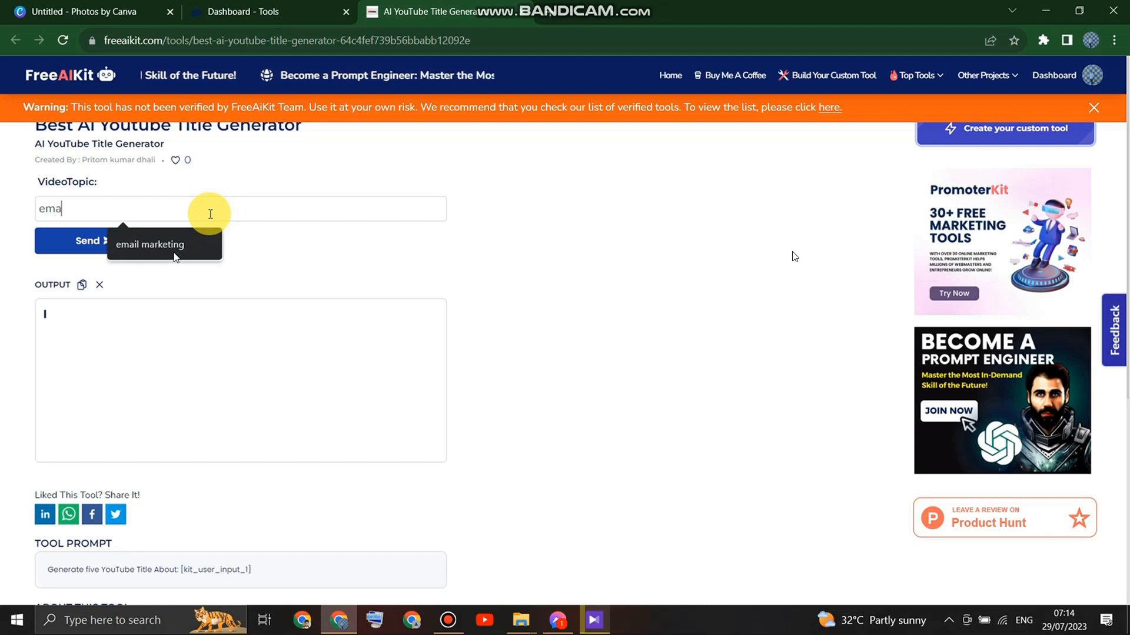
type("il")
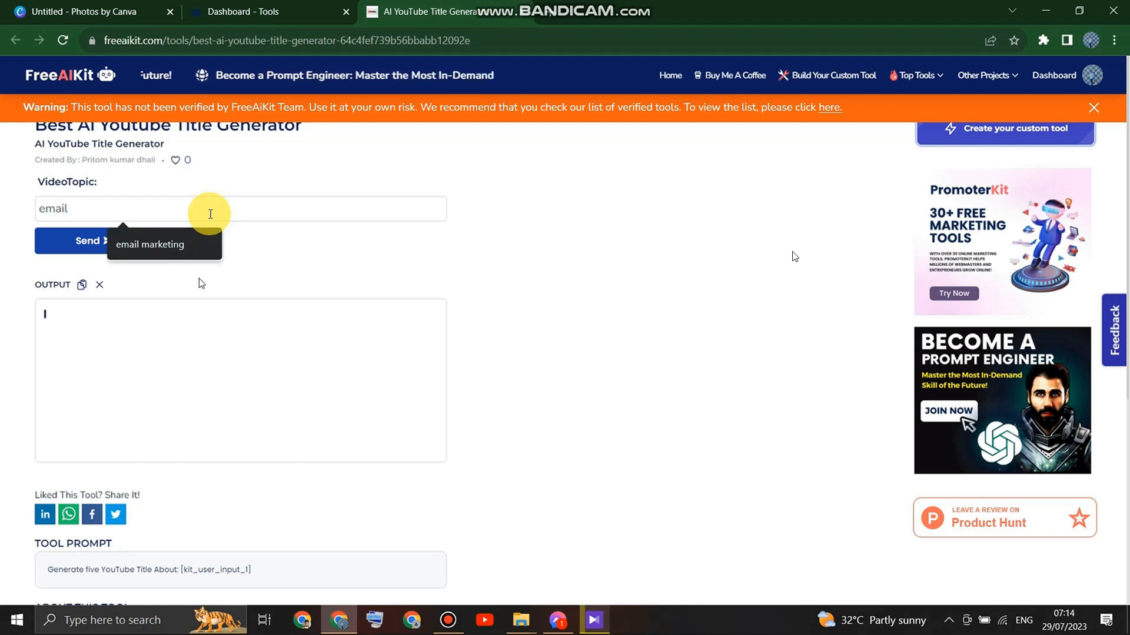
type(" mark")
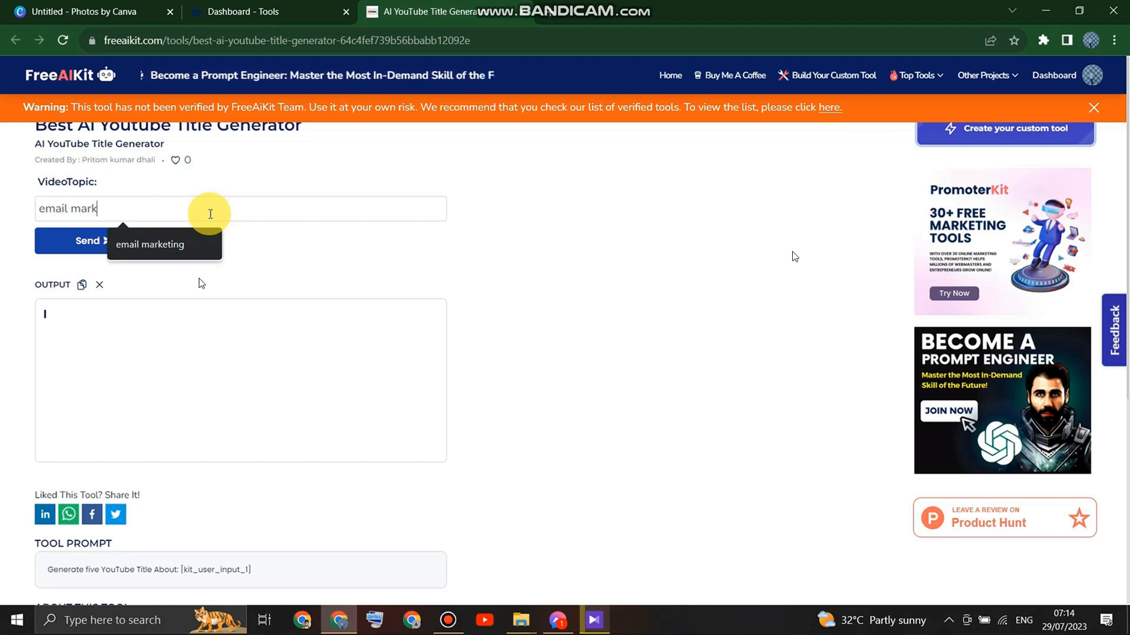
type("eting")
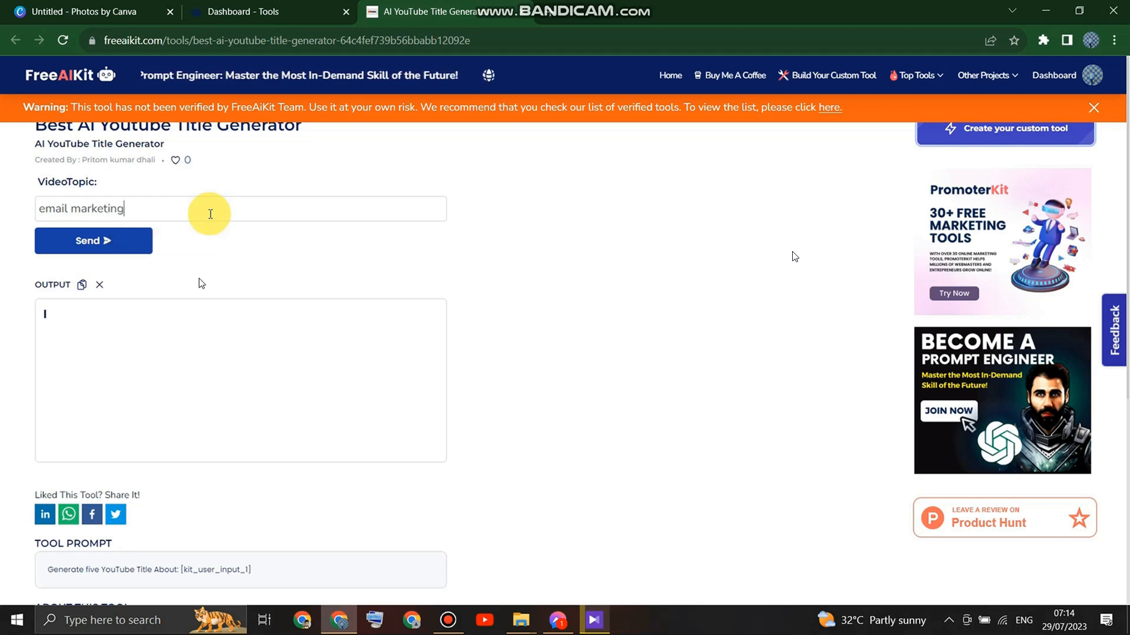
left_click(139, 235)
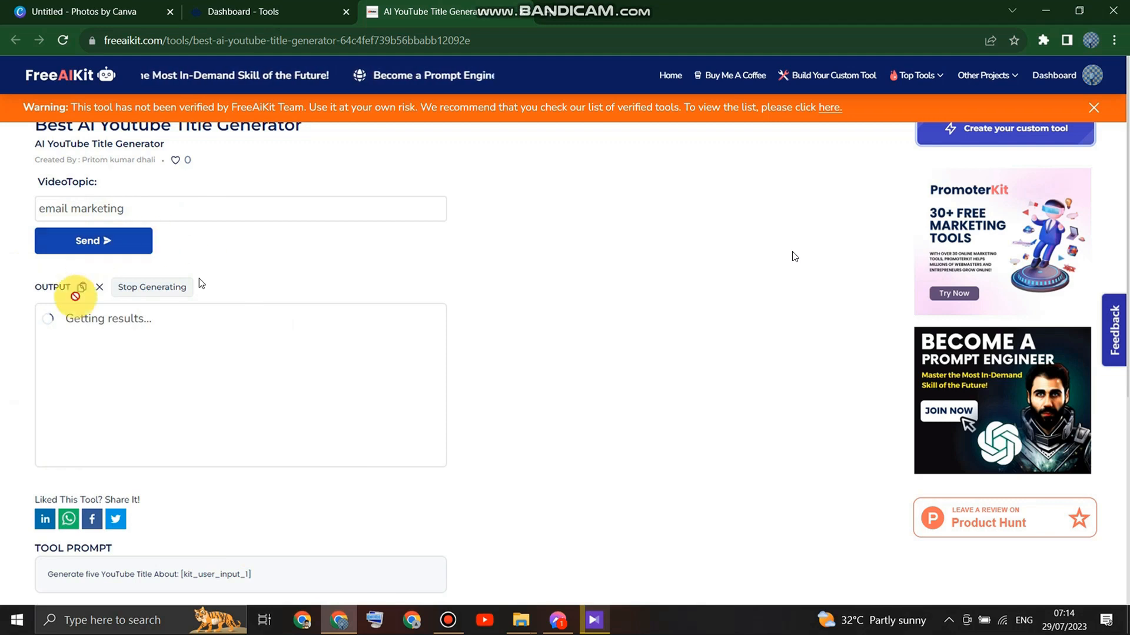
Dismiss the unverified-tool warning and review the generated titles along with the rest of the tool's page
scroll(524, 442, "down", 5)
scroll(525, 418, "up", 5)
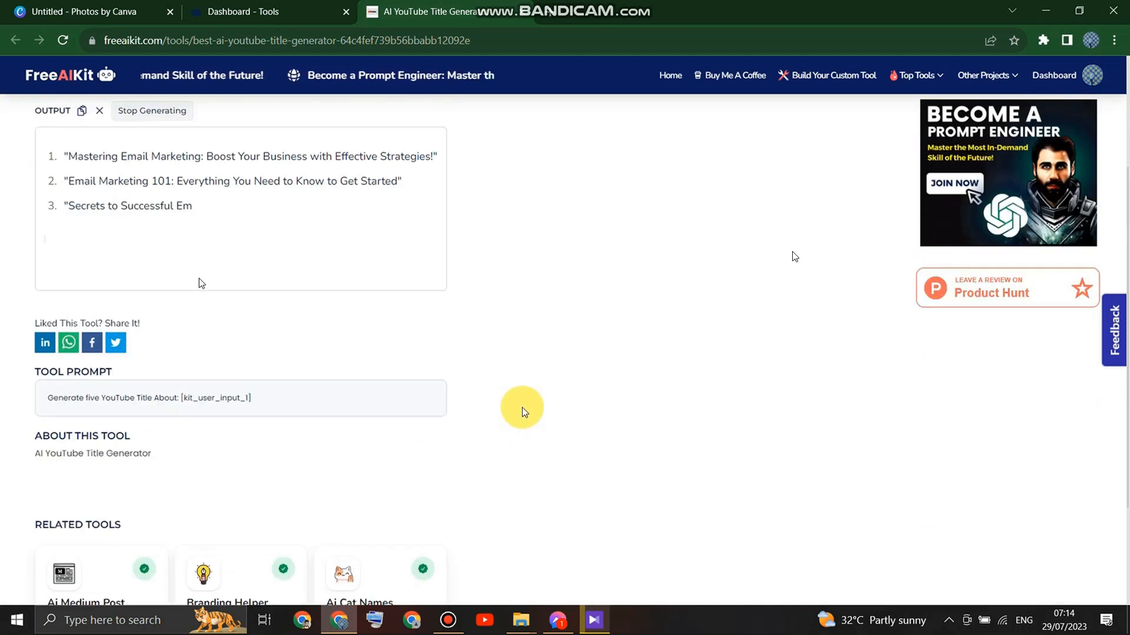
scroll(521, 407, "down", 1)
scroll(349, 376, "up", 2)
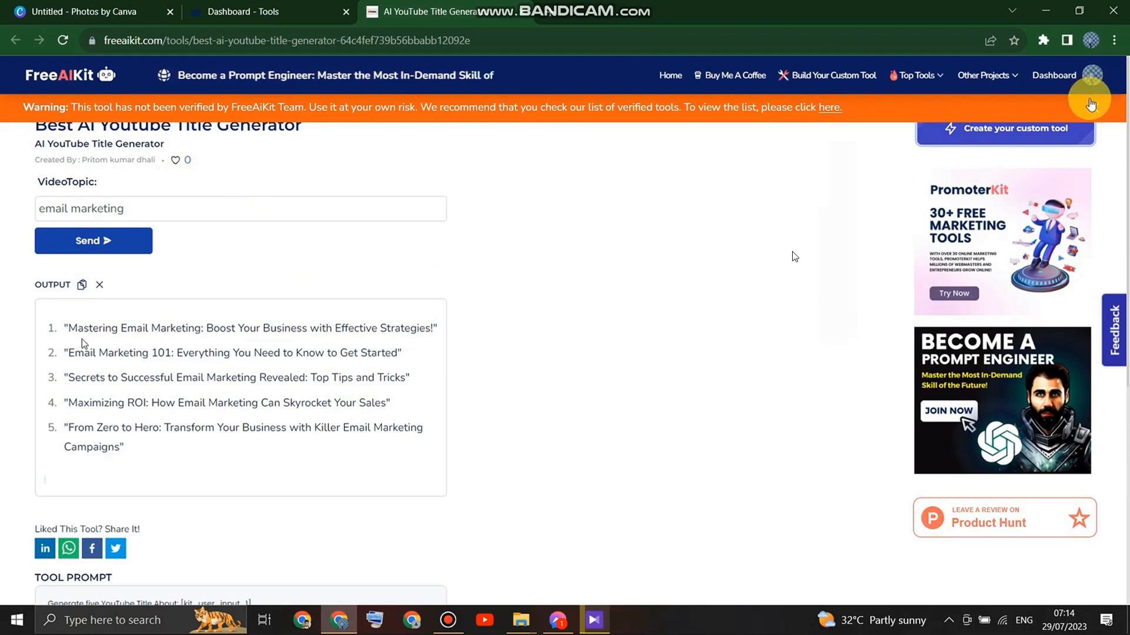
left_click(1092, 106)
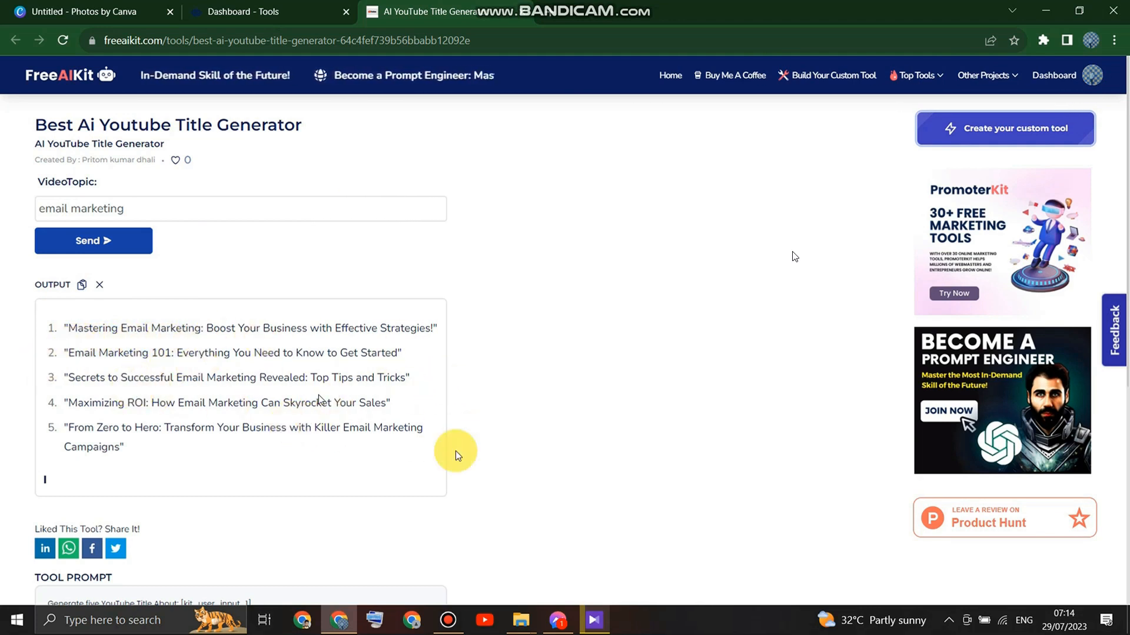
scroll(344, 474, "down", 6)
scroll(347, 469, "up", 6)
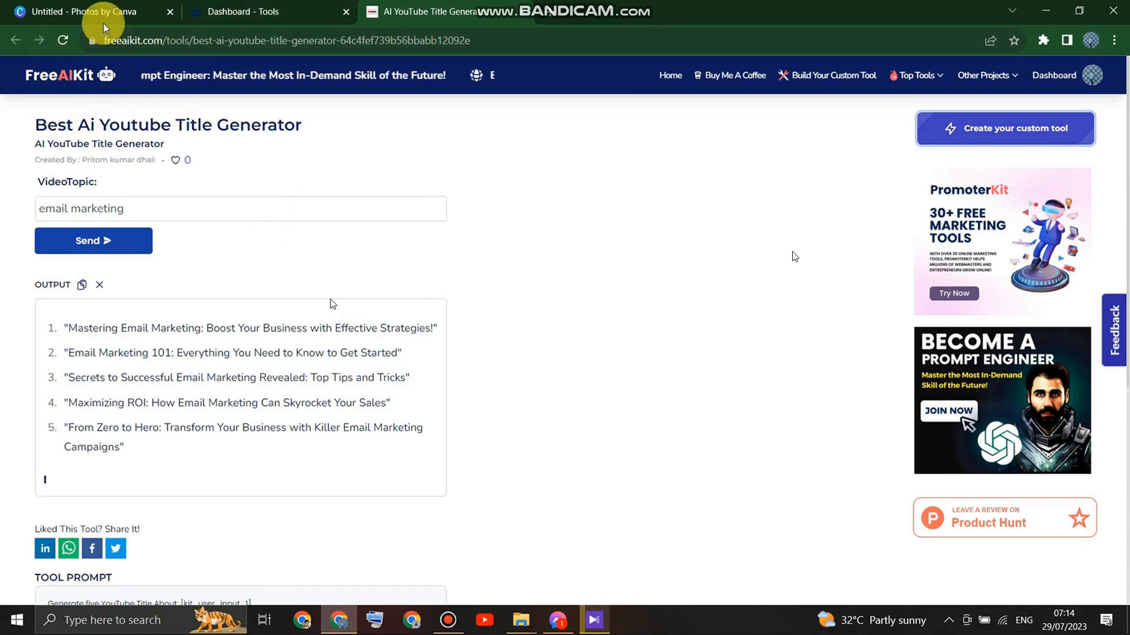
Return to the account's tools list and look through its Dashboard, Playground, Settings and Tools pages
left_click(282, 11)
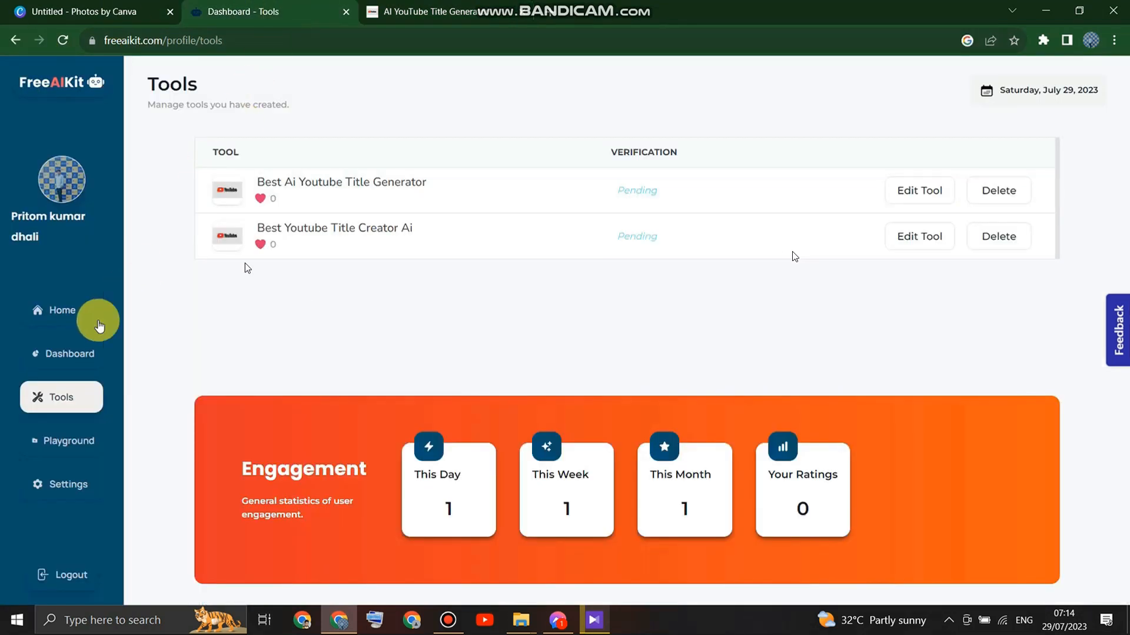
left_click(18, 40)
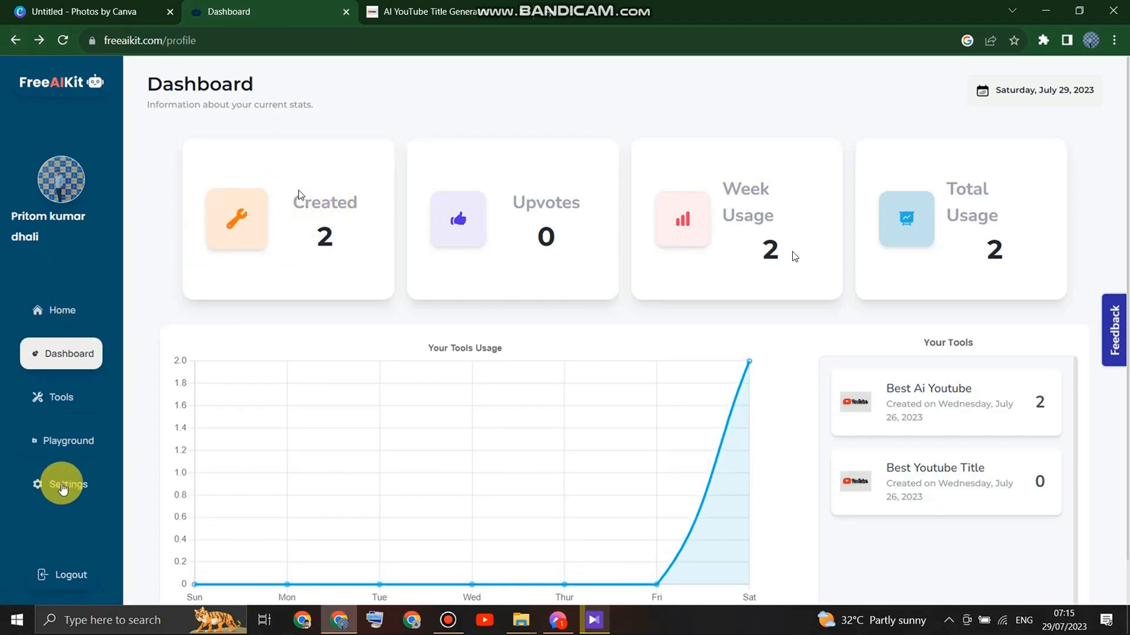
left_click(68, 452)
left_click(72, 480)
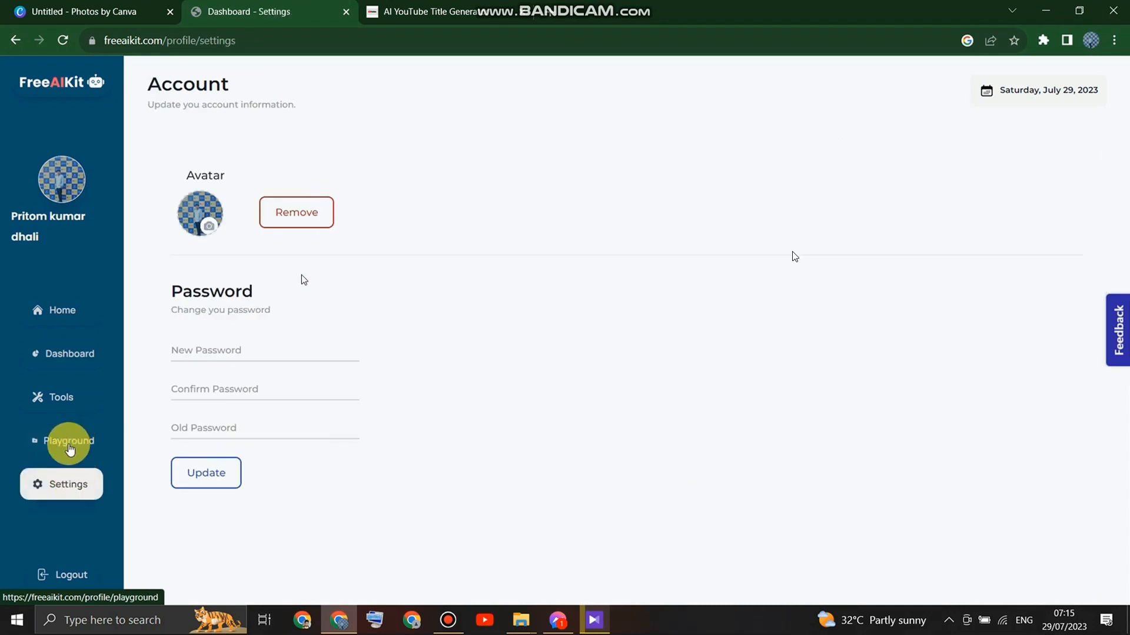
left_click(69, 436)
left_click(63, 400)
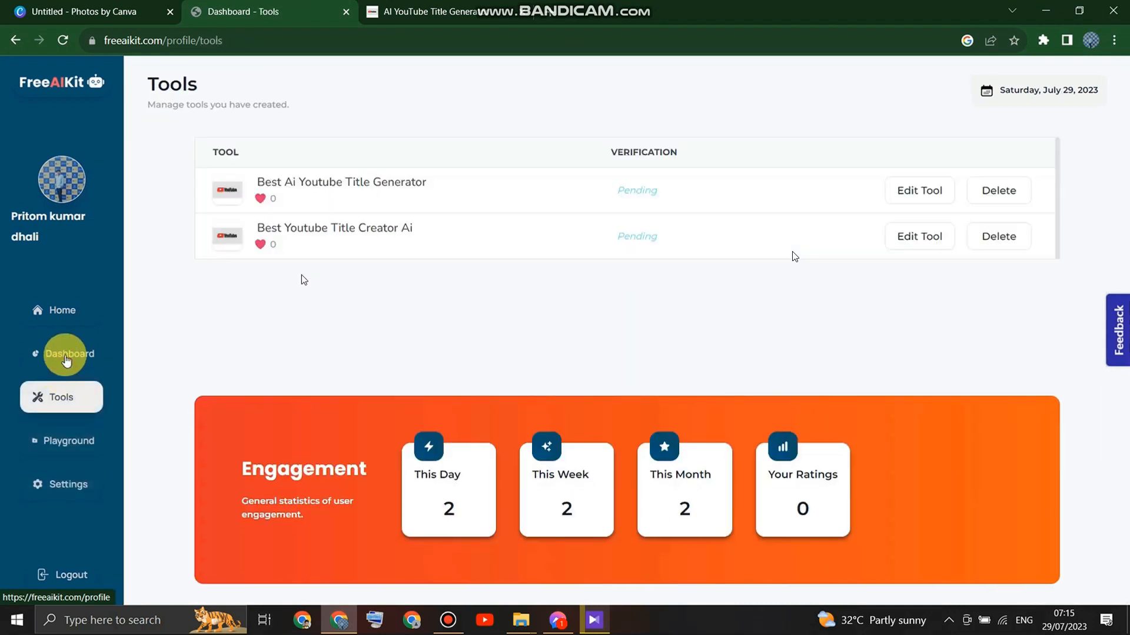
left_click(64, 353)
Open the site's home page and browse through the Free AI Tools Collection
left_click(66, 310)
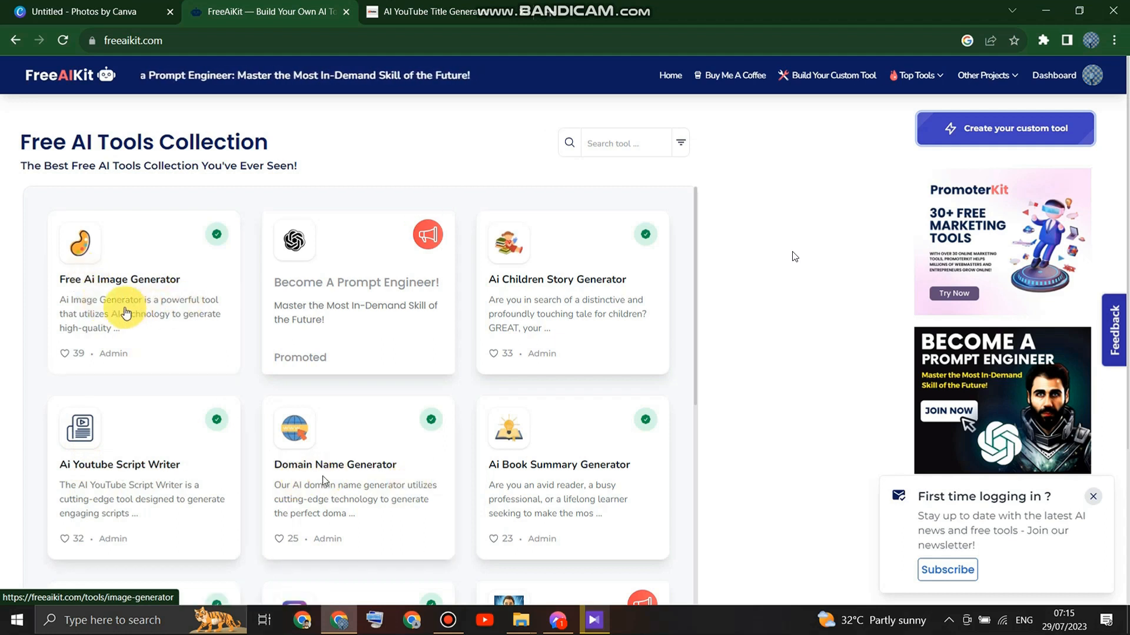
scroll(557, 340, "down", 7)
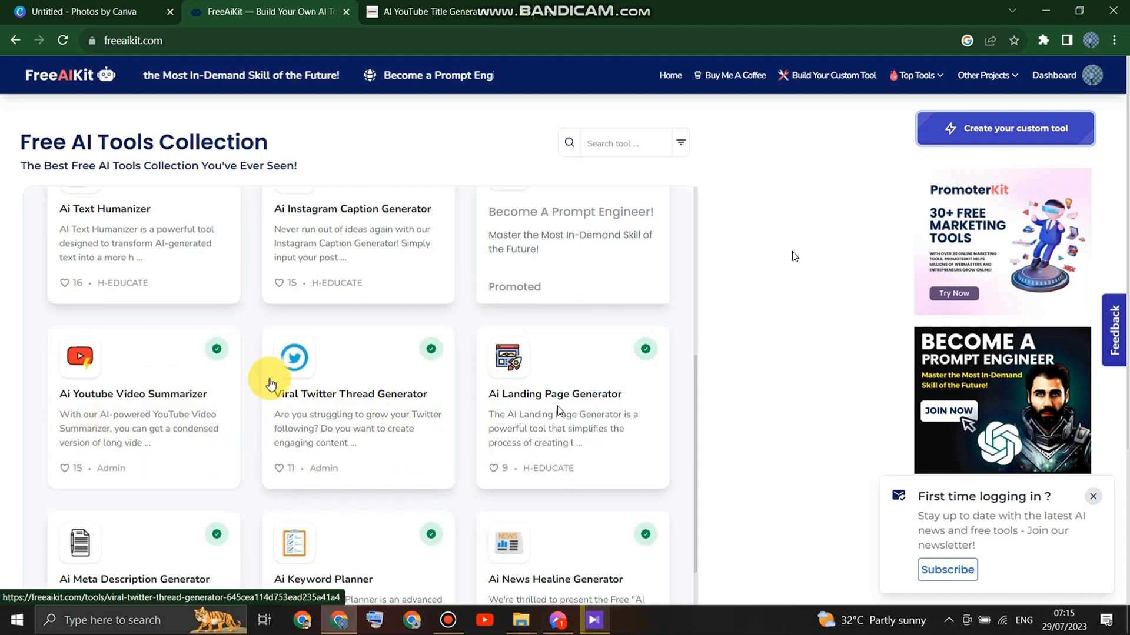
scroll(270, 385, "up", 1)
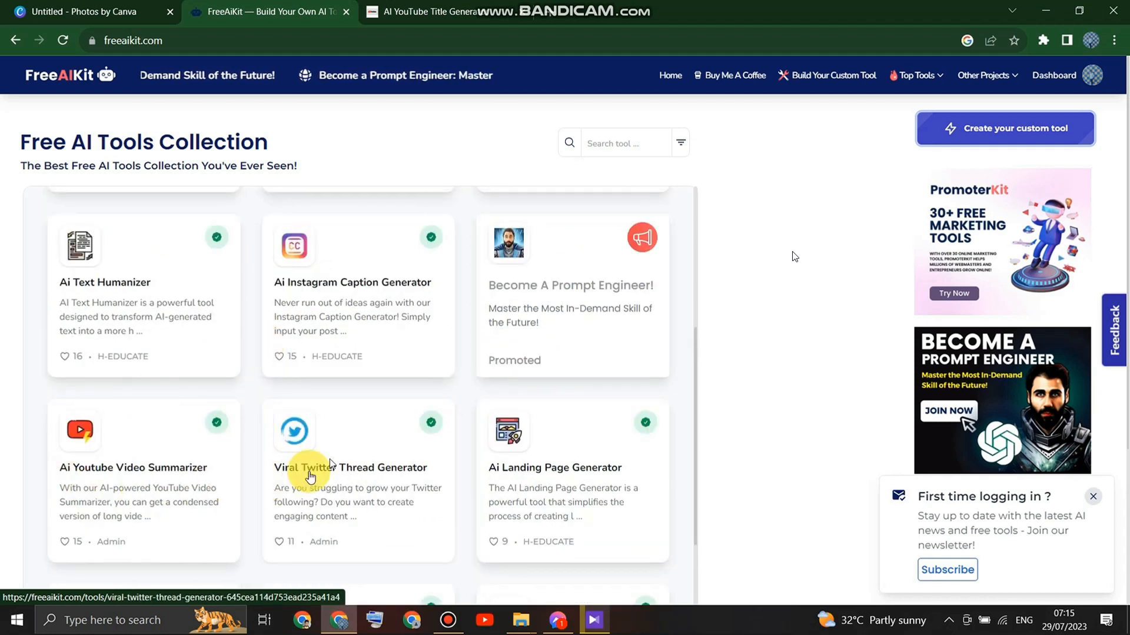
scroll(310, 475, "down", 8)
scroll(310, 479, "down", 15)
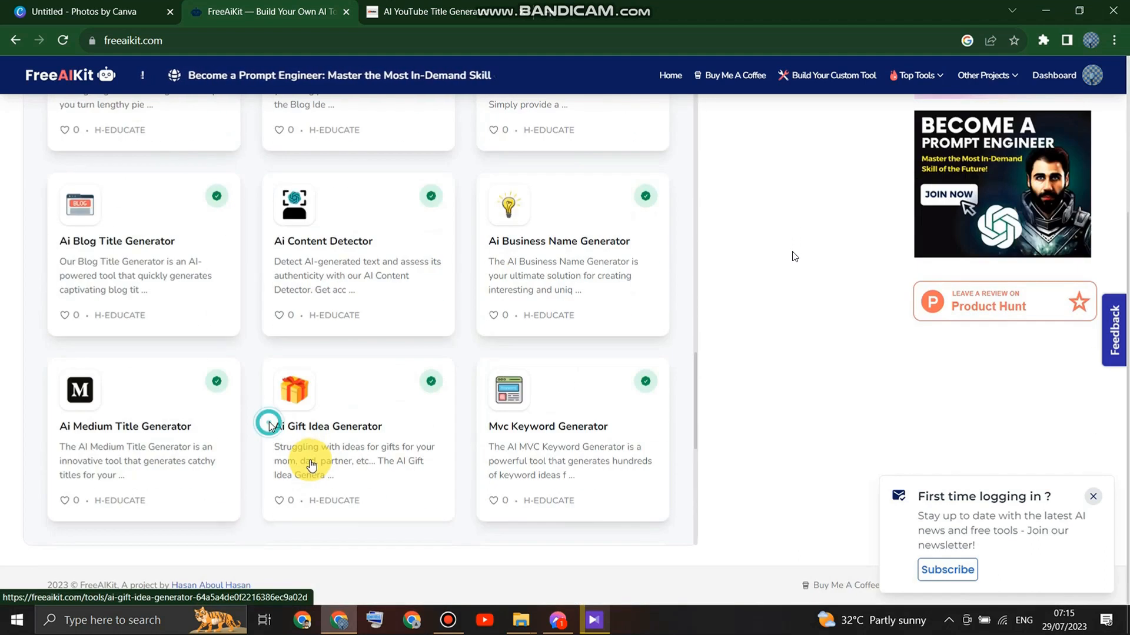
scroll(310, 465, "down", 8)
scroll(308, 465, "up", 20)
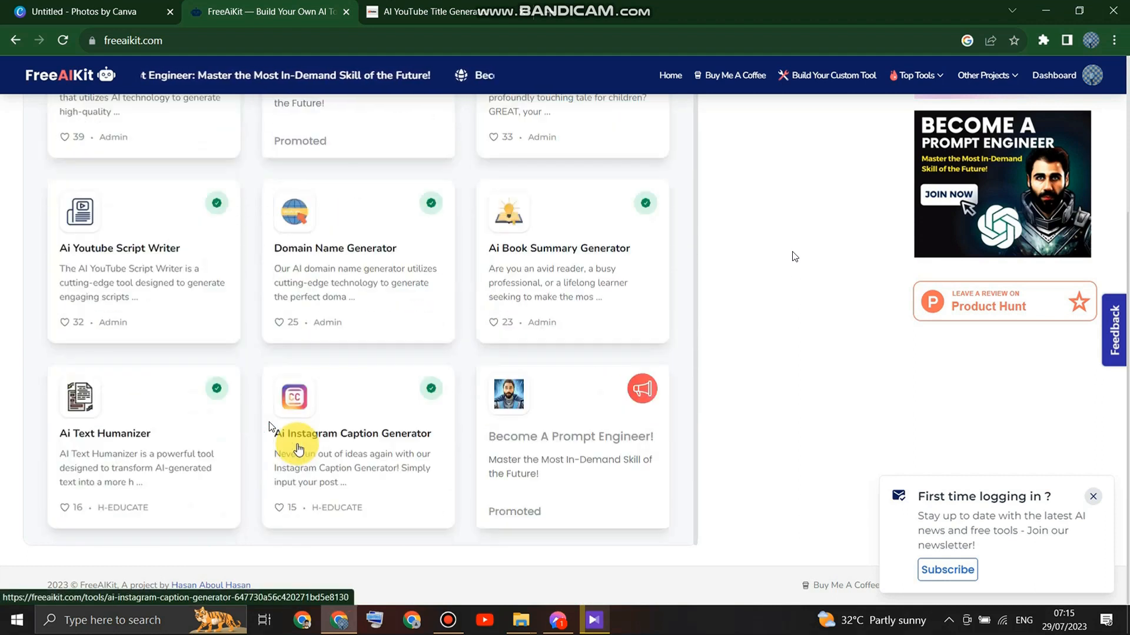
scroll(298, 450, "up", 4)
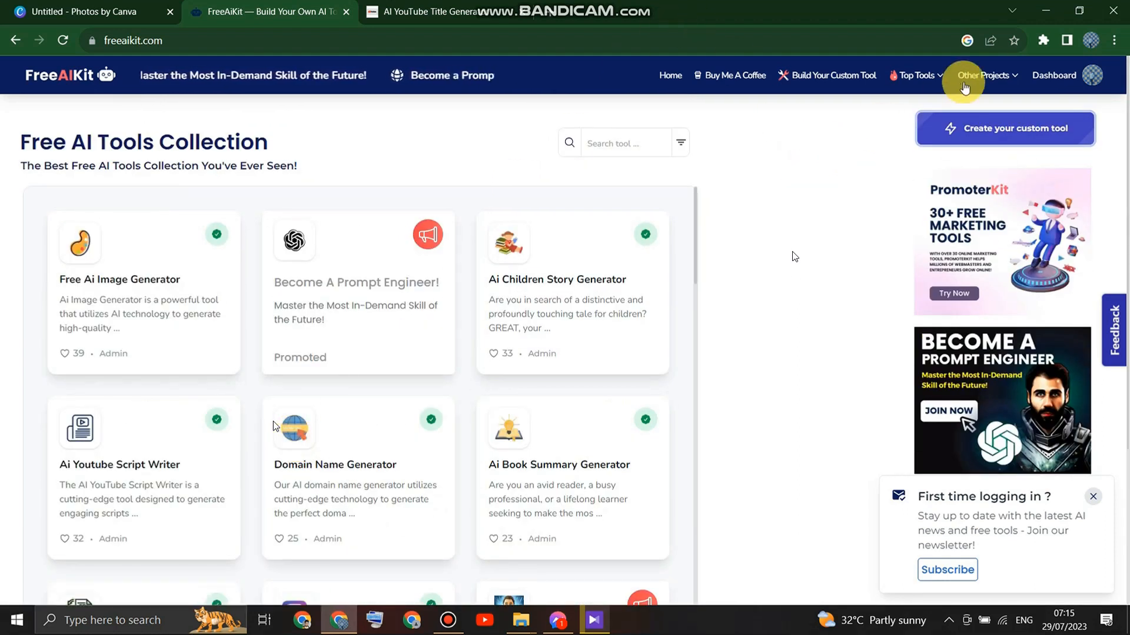